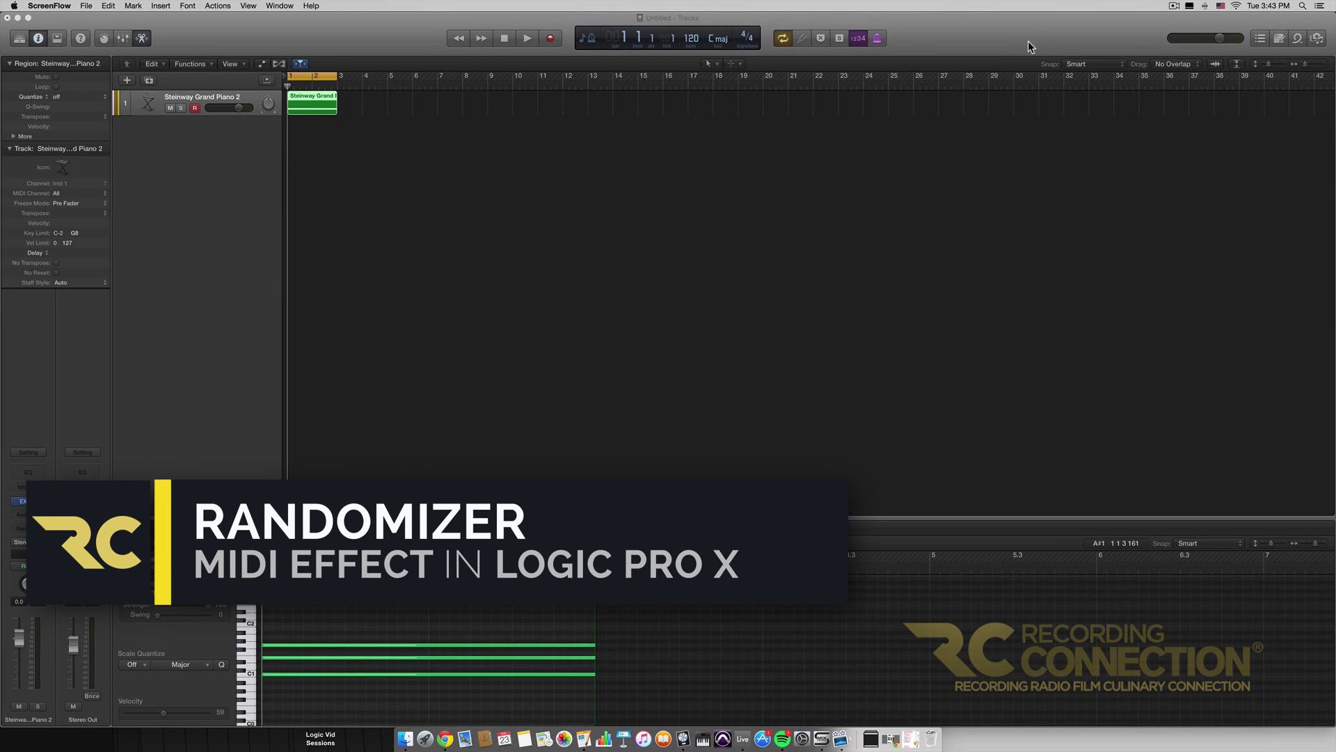
Bring the Logic Pro X project with the Steinway Grand Piano 2 track to the front
click(282, 28)
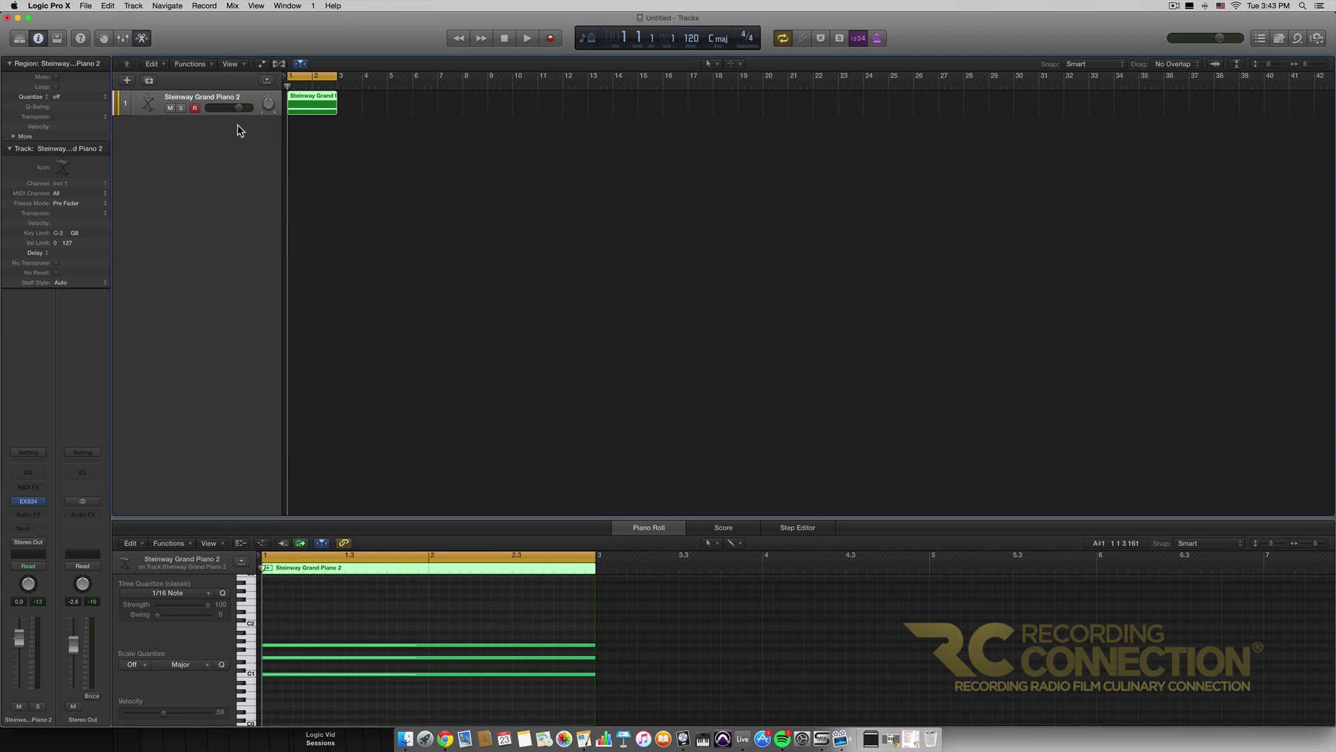
click(29, 501)
drag(551, 141, 570, 150)
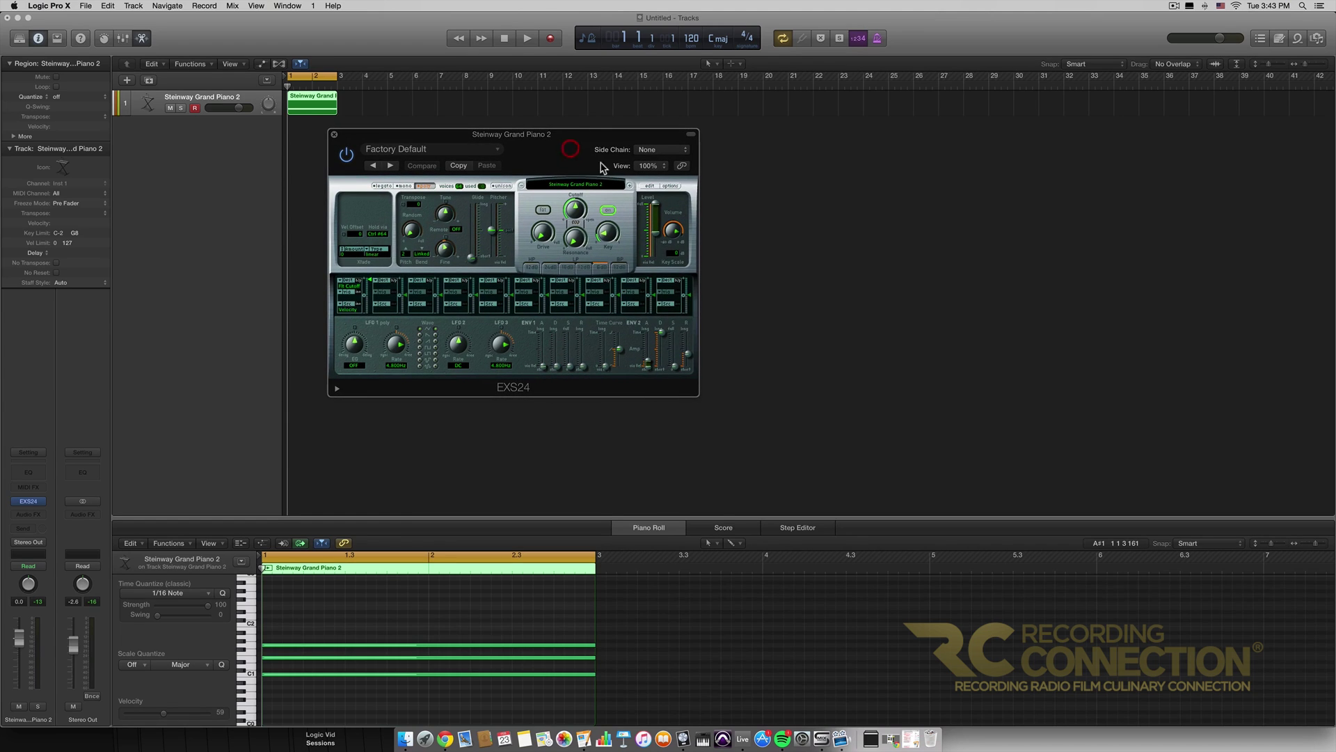
click(613, 187)
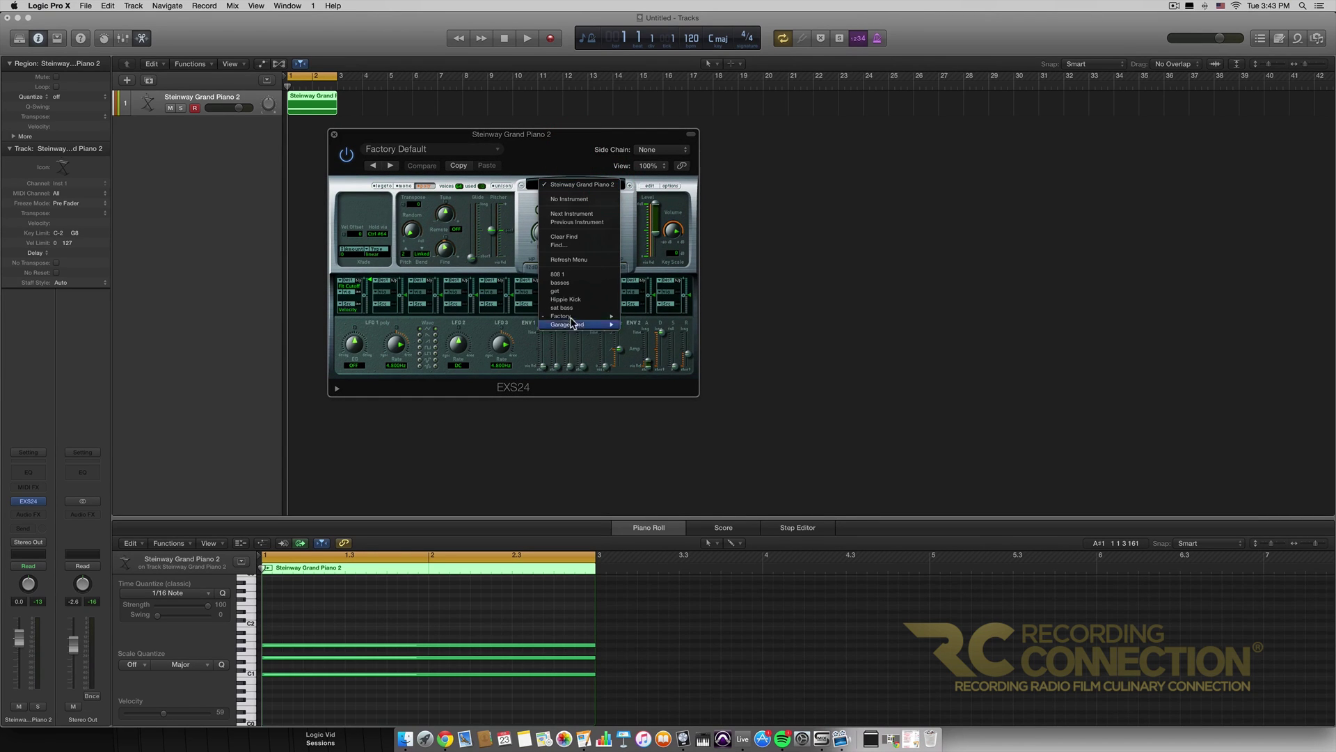
mouse_move(569, 319)
mouse_move(662, 319)
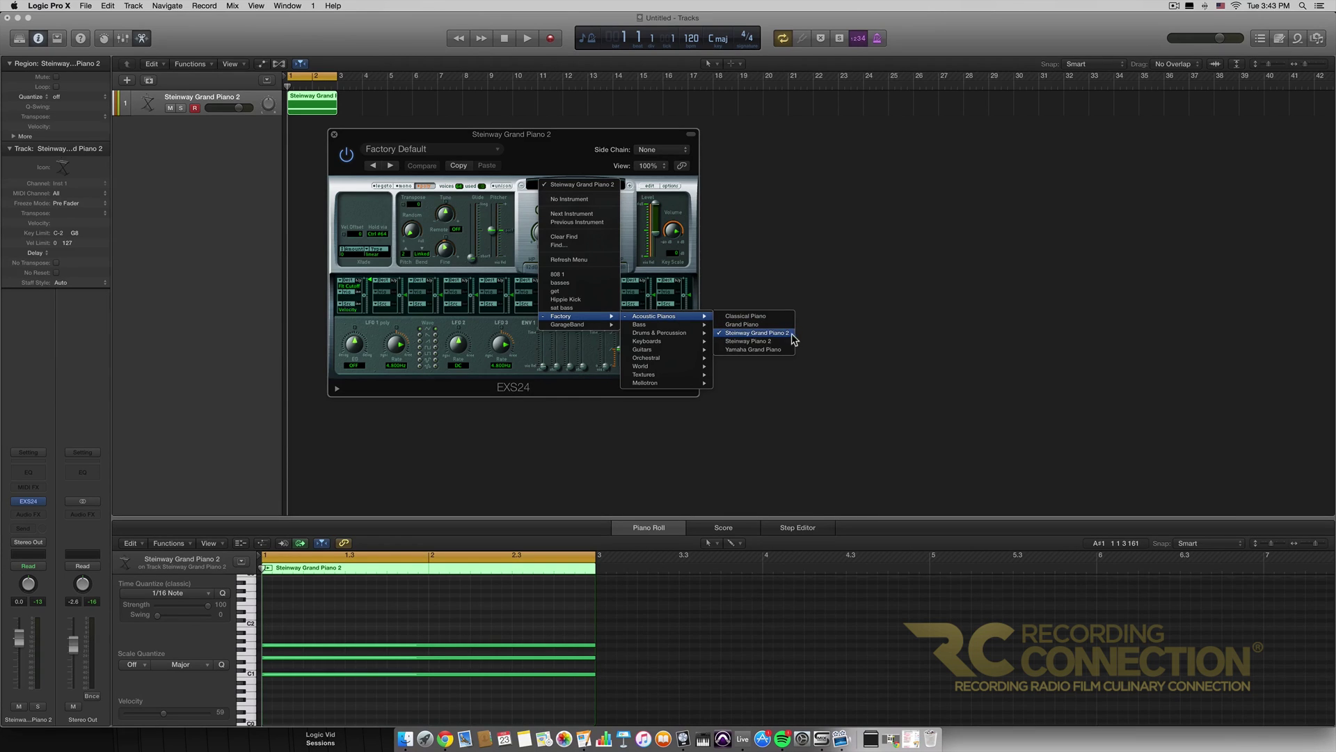
click(540, 146)
click(334, 134)
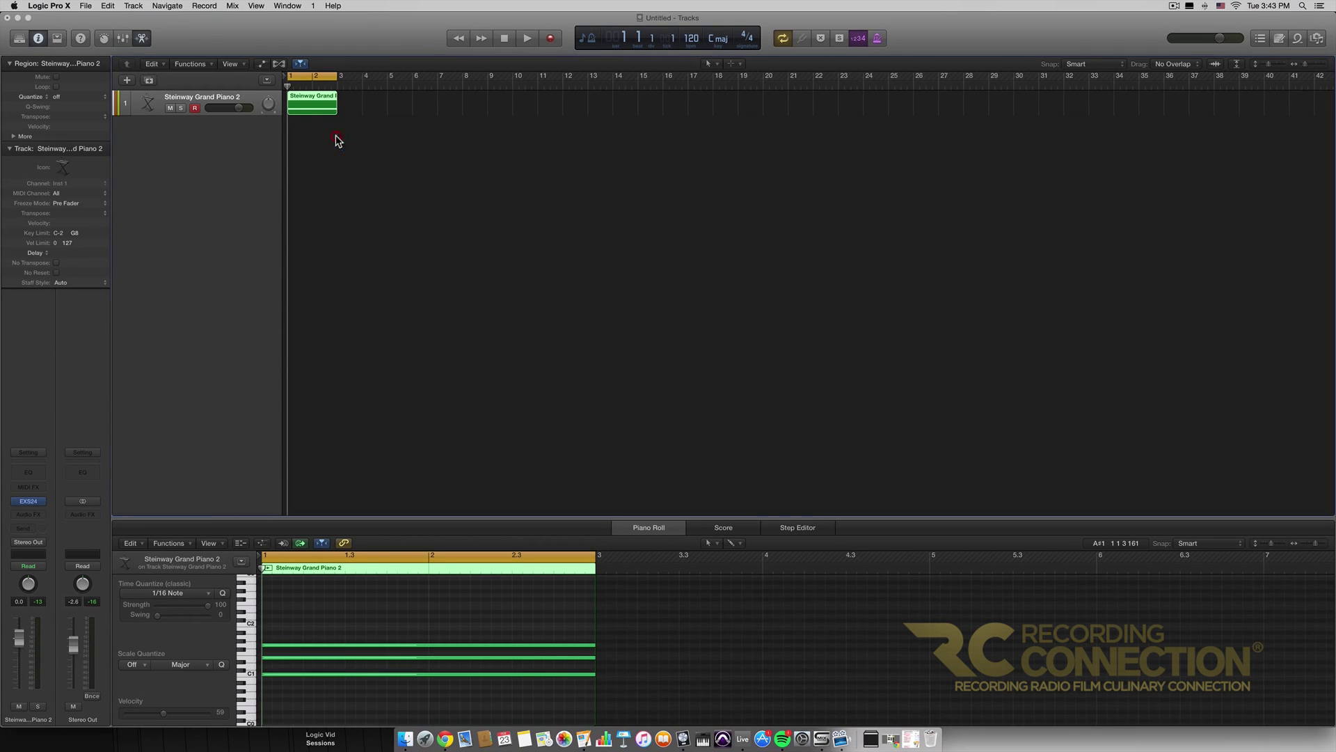
click(311, 104)
Insert a Randomizer MIDI effect on the Steinway track and move its window to the centre
click(44, 488)
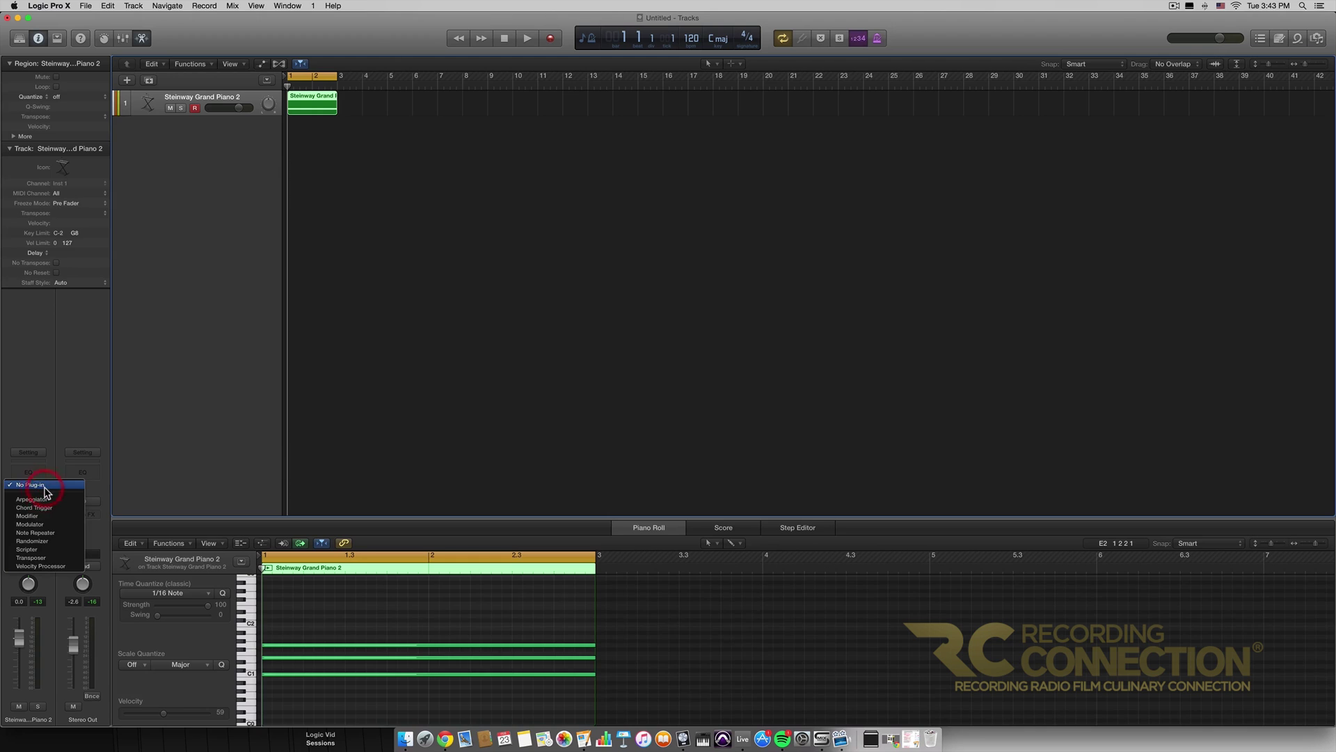
click(61, 547)
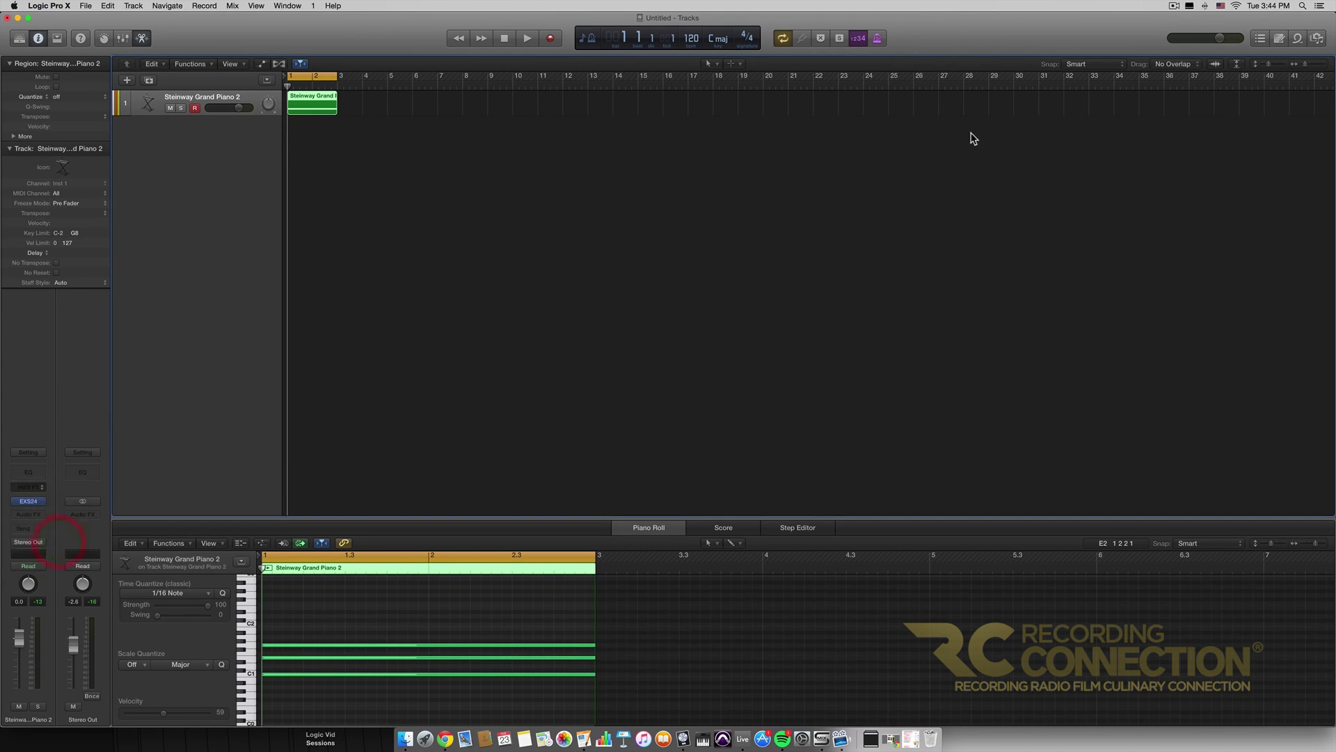
drag(135, 44, 670, 143)
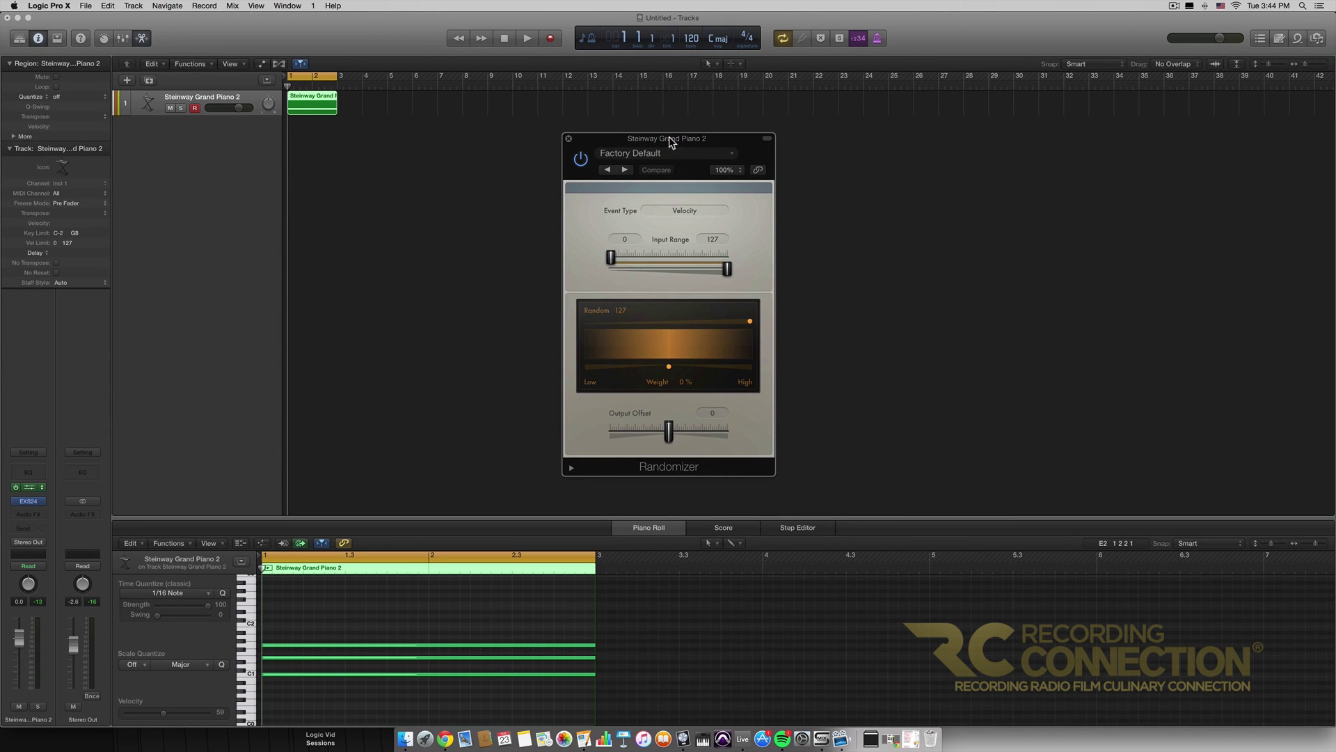
Bypass the Randomizer, then play the piano part and stop back at the start
click(582, 160)
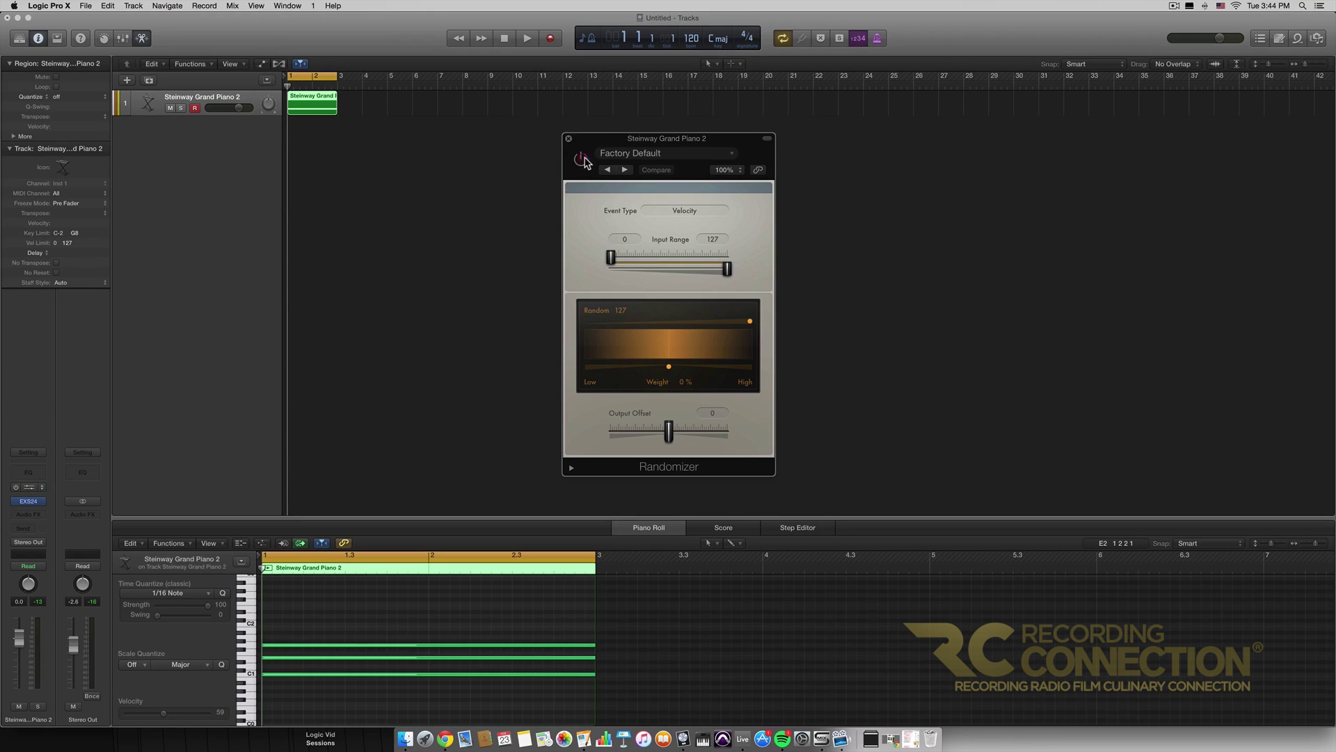
click(528, 39)
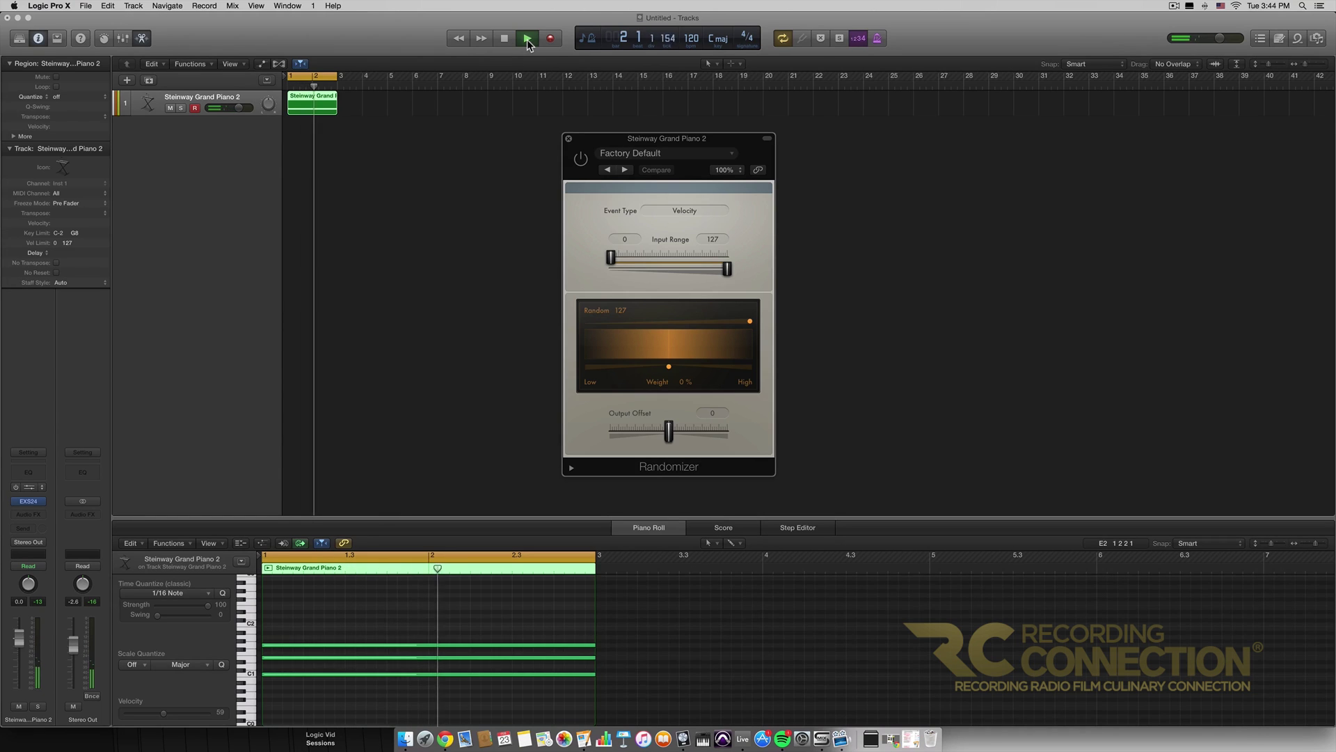
click(501, 42)
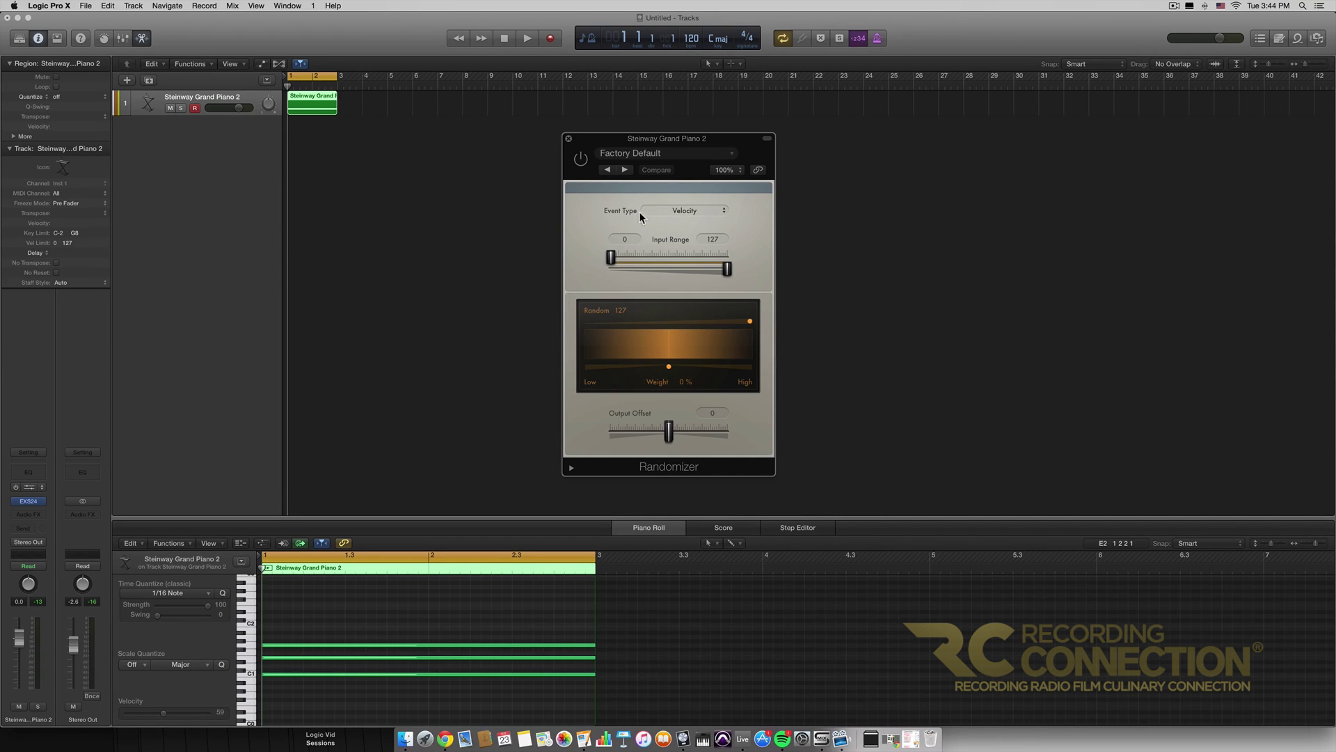
Switch the Randomizer's Event Type from Velocity to Note Number
click(709, 210)
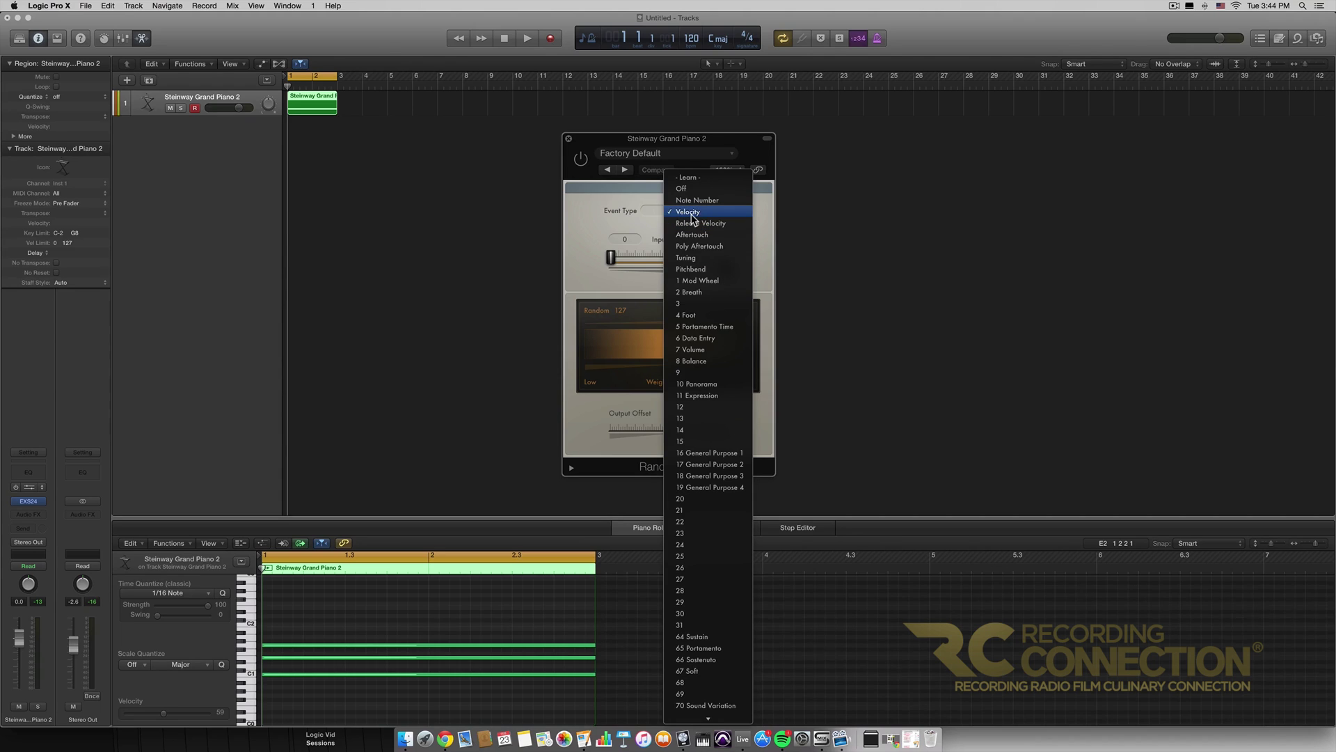
click(699, 201)
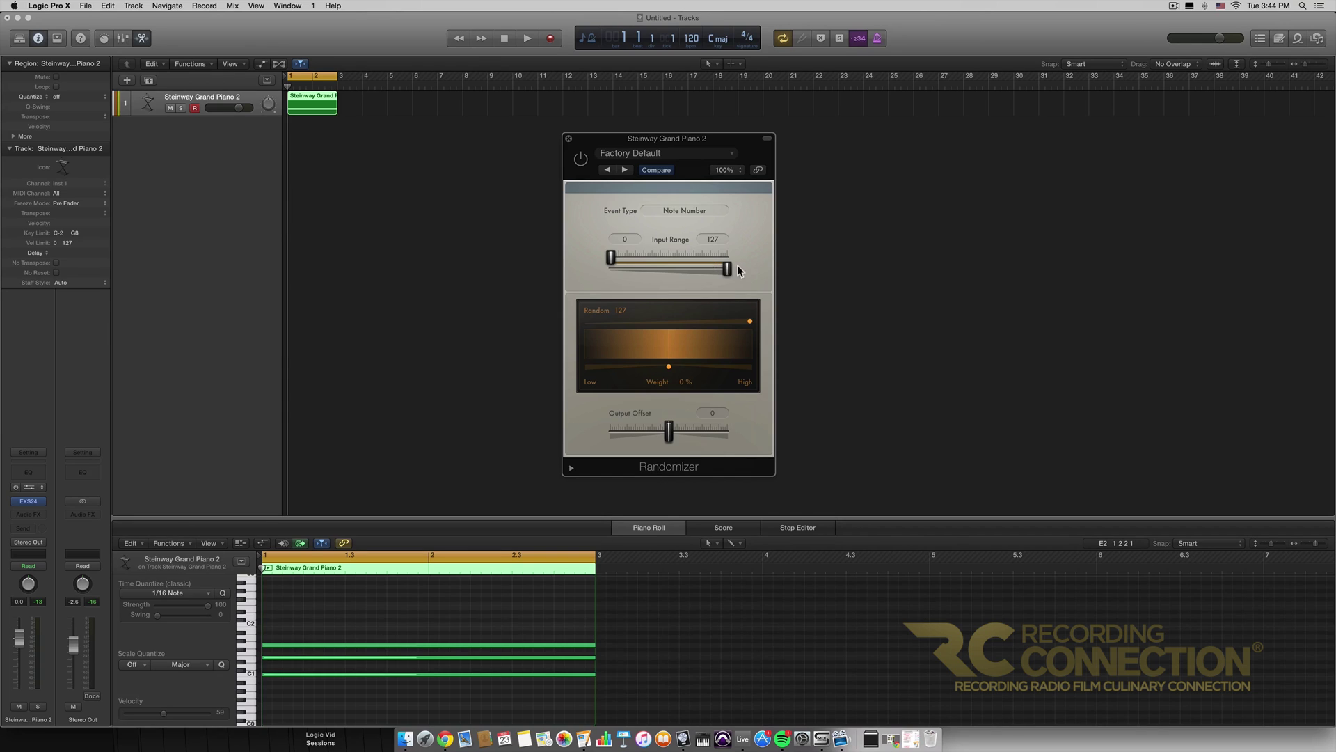
Try Input Range limits such as 104 top and 91 bottom, then reset the bottom to 0
drag(727, 270, 709, 271)
drag(616, 257, 693, 259)
drag(694, 260, 693, 259)
drag(693, 259, 560, 258)
mouse_move(728, 269)
mouse_down()
mouse_move(630, 261)
mouse_move(745, 273)
mouse_up()
Set Random to 0, re-enable the Randomizer, play the part, and rewind to the start
drag(749, 321, 573, 326)
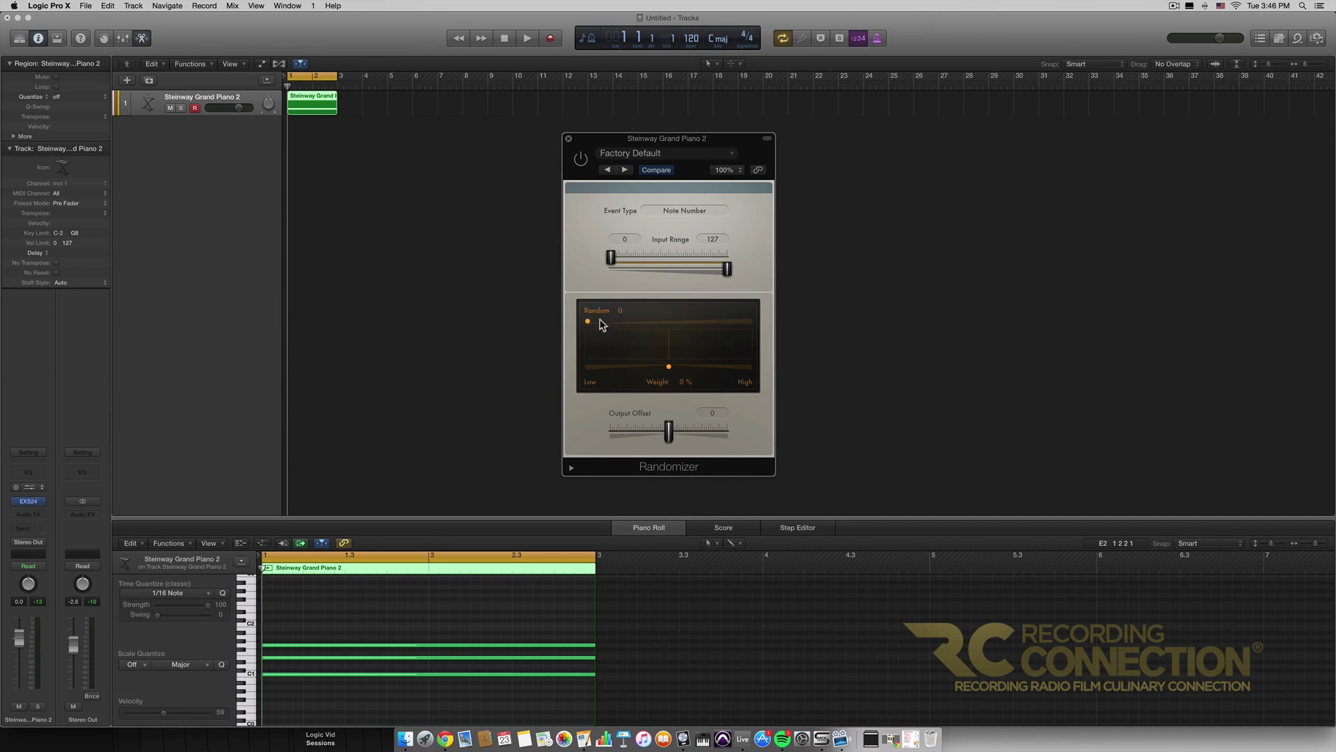
click(582, 159)
key(space)
key(space)
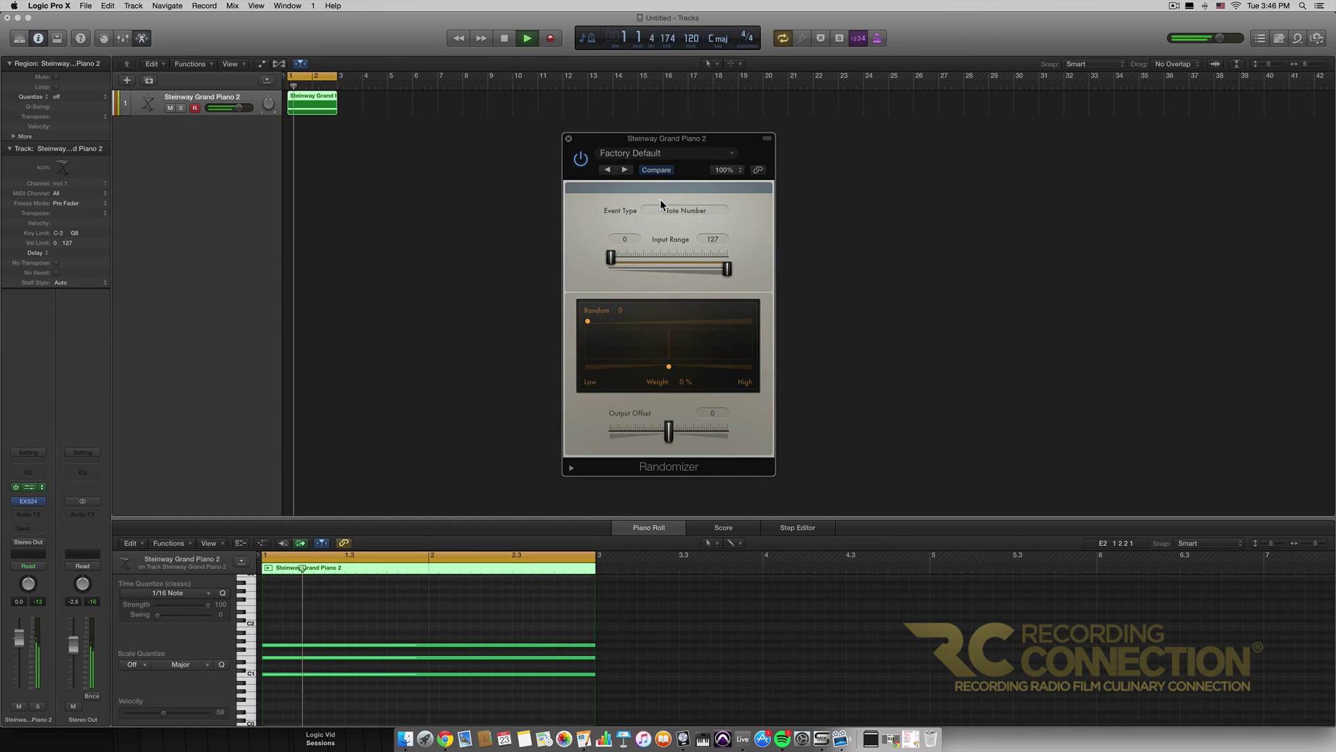
key(space)
key(space)
click(505, 38)
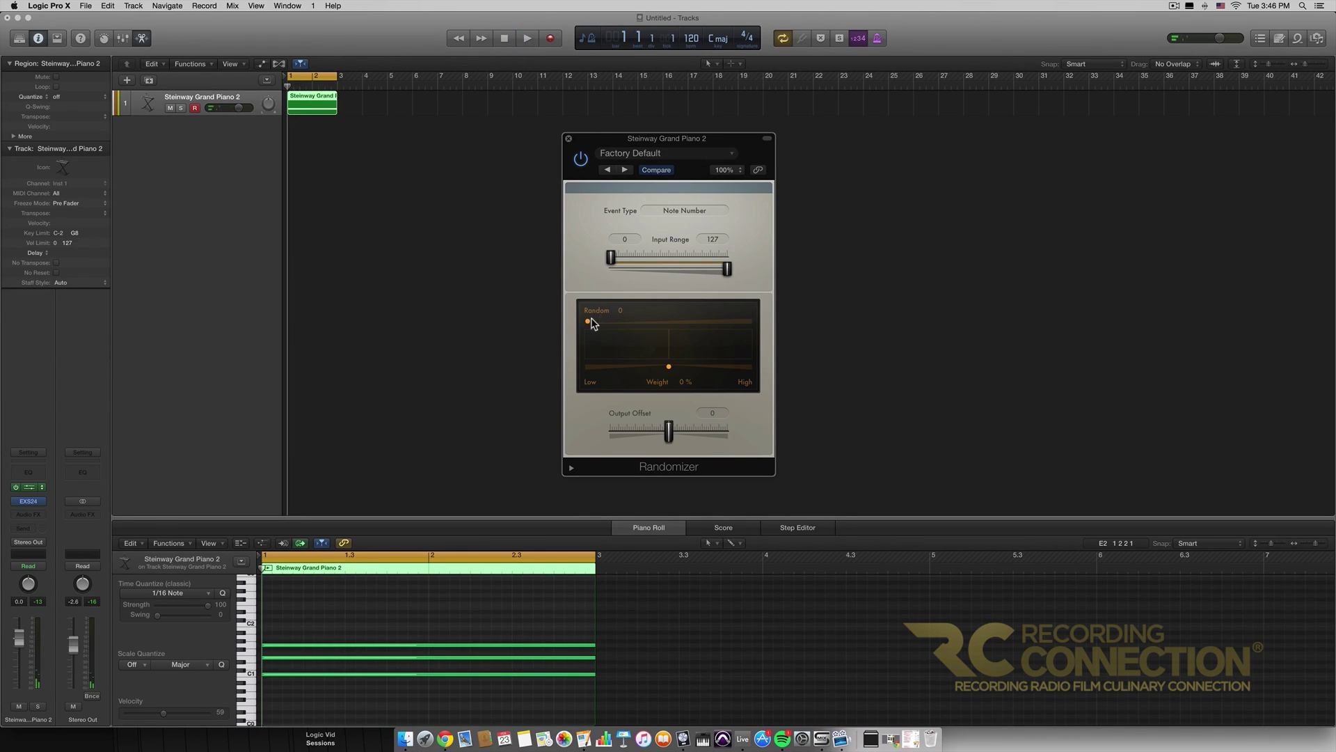
Raise the Randomizer's Random amount through about 41 up to the maximum 127
drag(590, 320, 581, 320)
drag(587, 322, 632, 322)
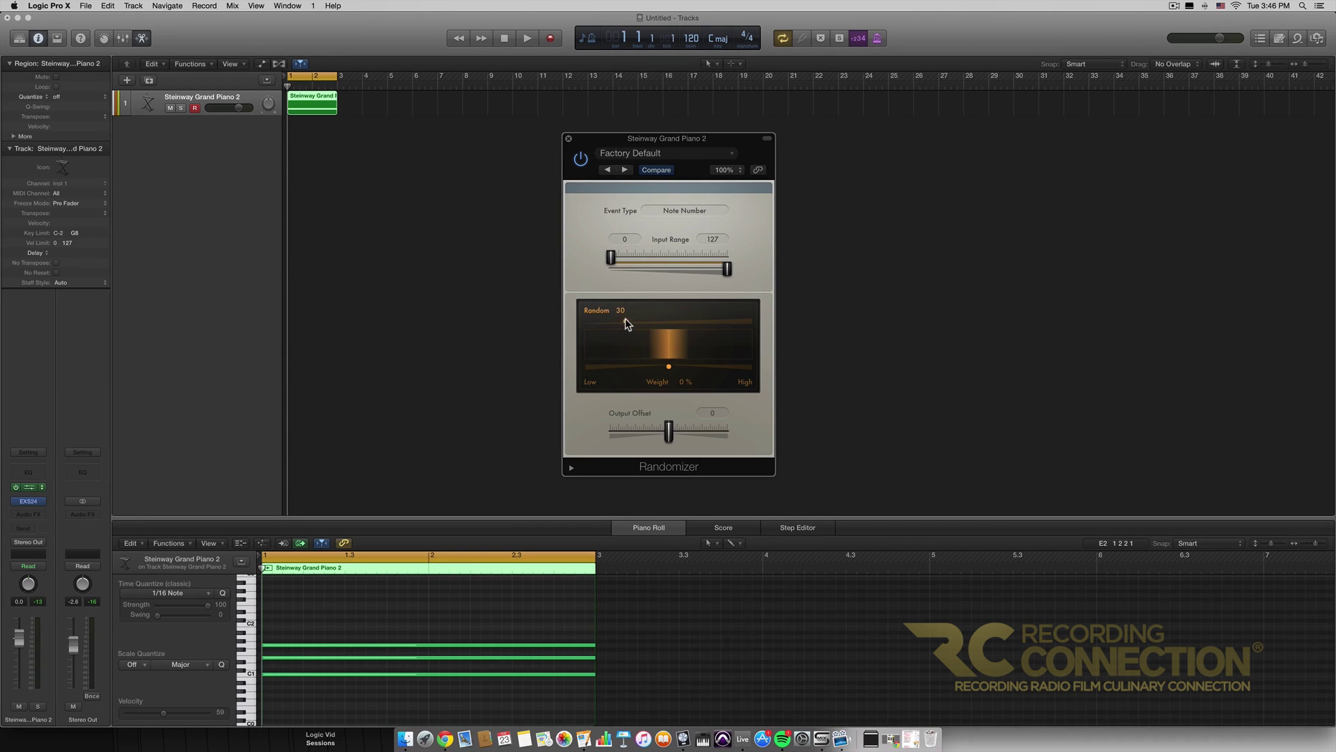
drag(626, 321, 796, 319)
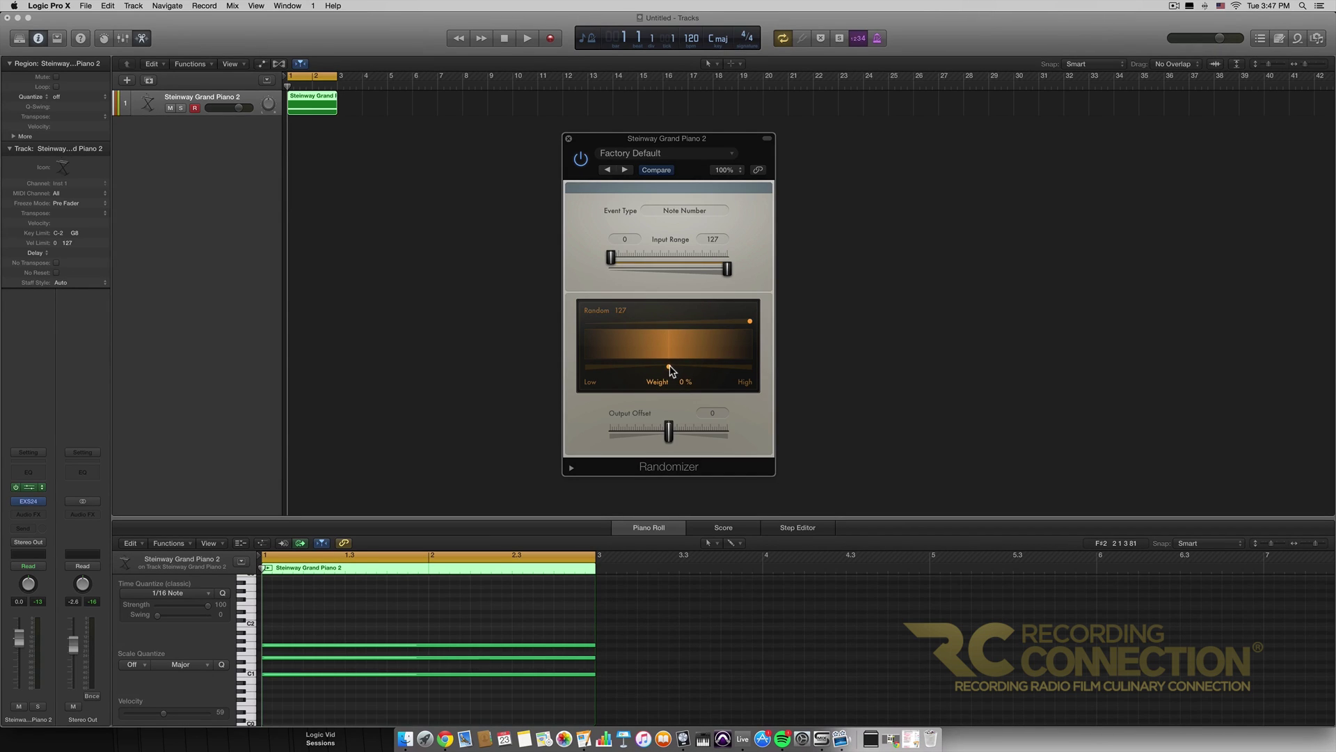
Sweep the Randomizer Weight toward the low end, then to 70 % toward high values
drag(666, 366, 722, 369)
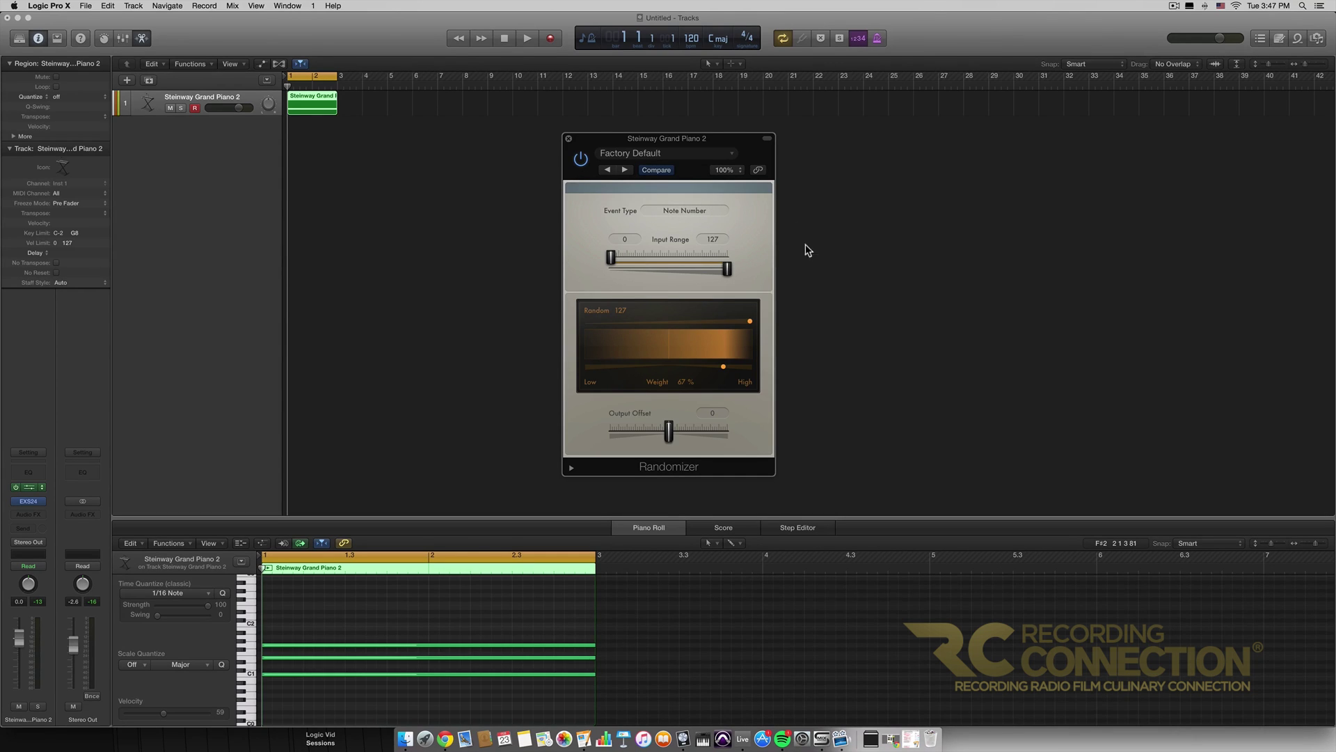
drag(725, 367, 670, 371)
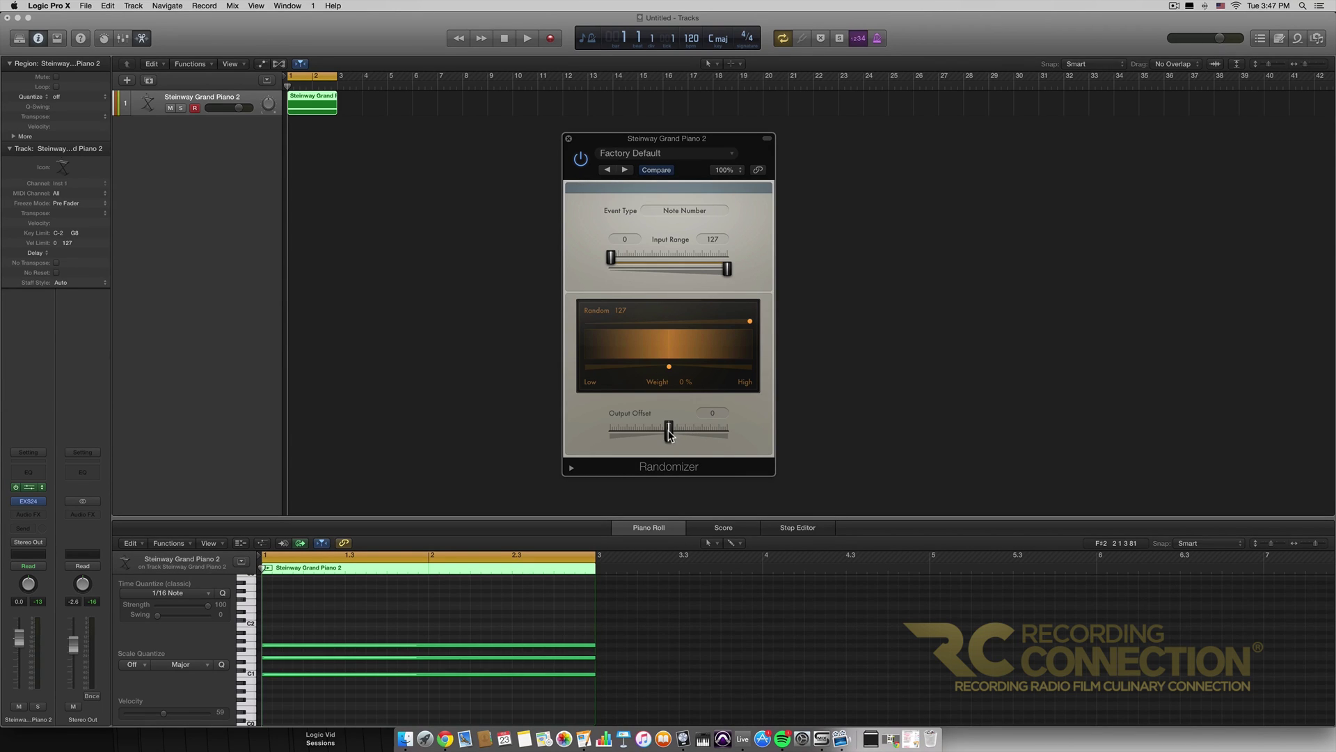
drag(677, 432, 595, 437)
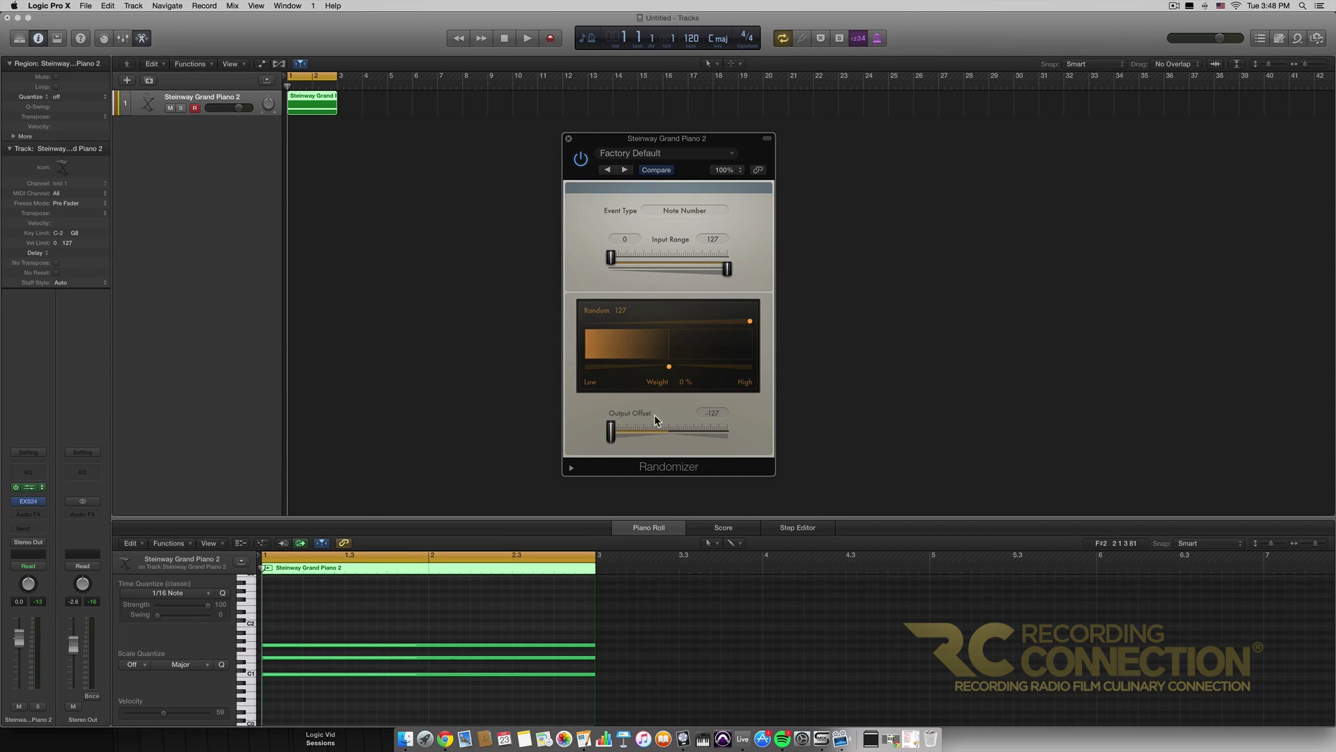
mouse_move(694, 370)
mouse_down()
mouse_move(774, 366)
mouse_move(555, 359)
mouse_move(669, 370)
mouse_up()
drag(613, 433, 669, 435)
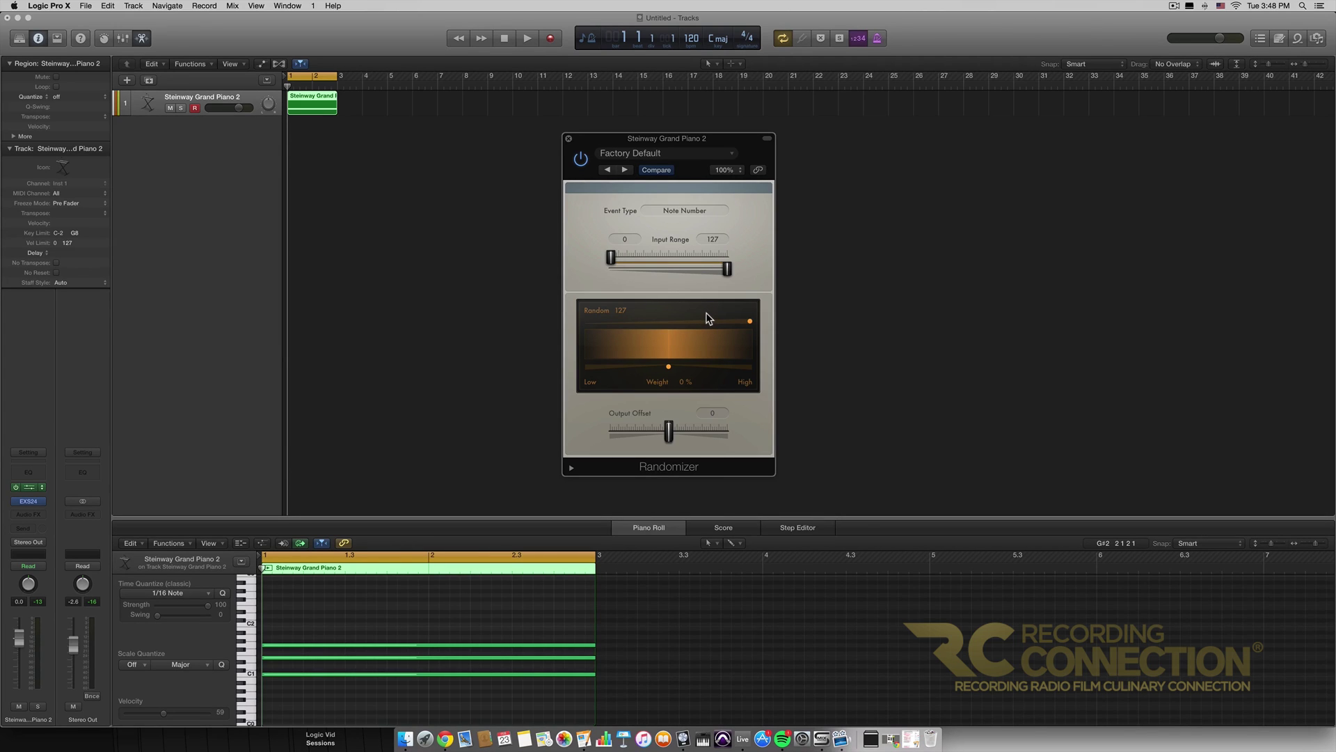
Set the Randomizer Weight to 50 % so random note numbers skew high
drag(669, 367, 707, 368)
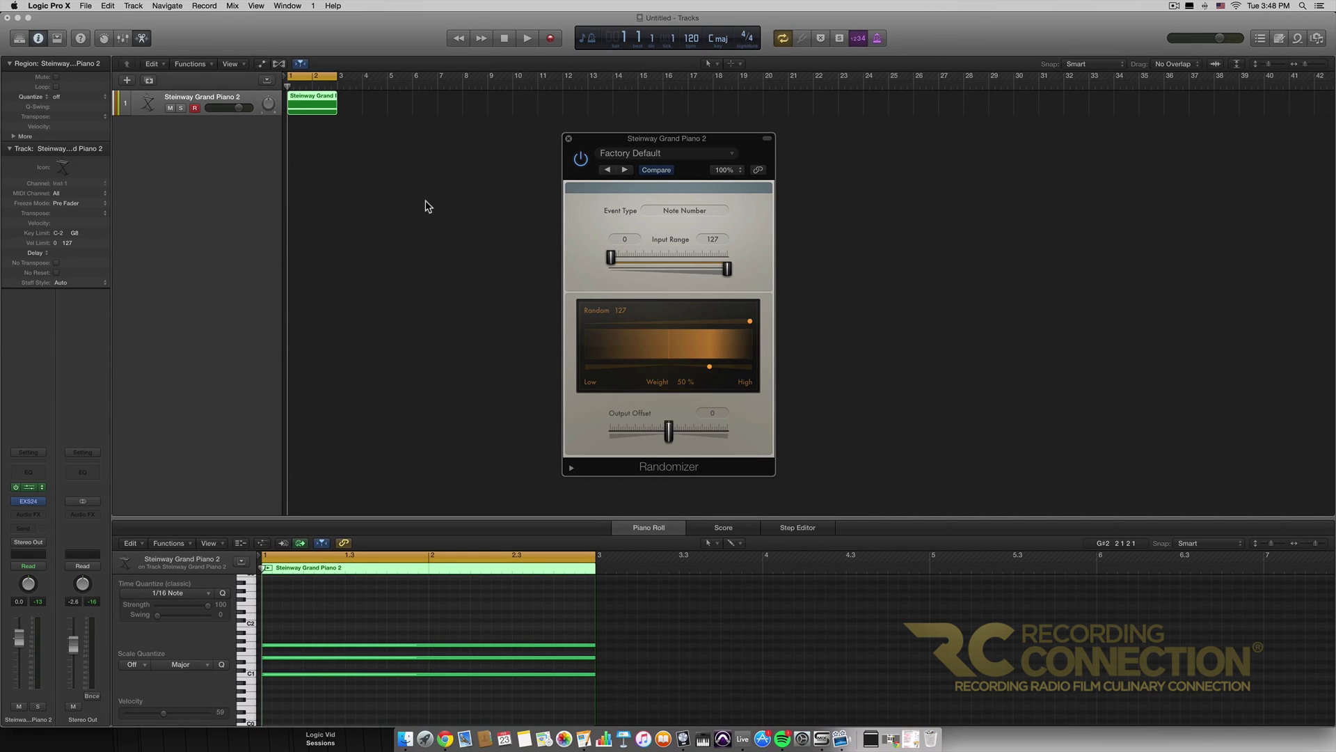
key(space)
click(508, 37)
click(506, 37)
key(space)
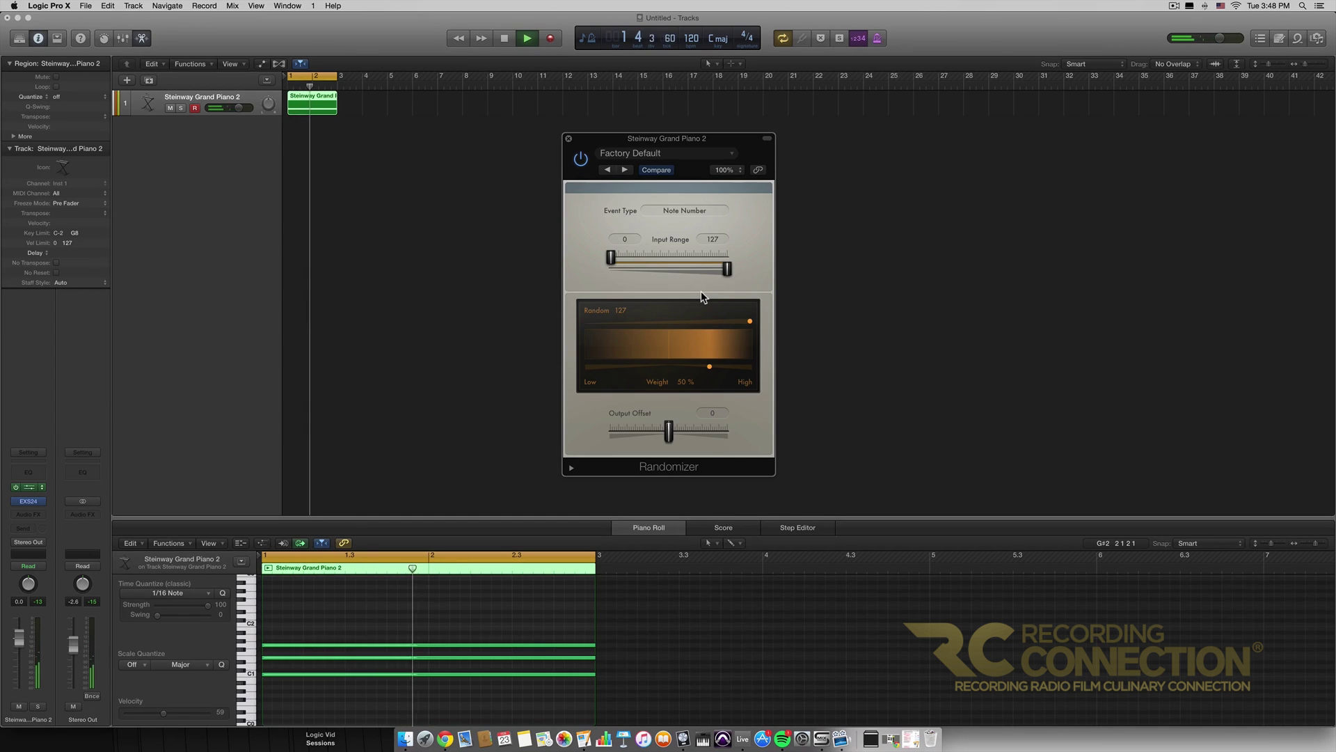
key(space)
key(space)
key(space)
key(space)
key(space)
key(space)
key(space)
key(space)
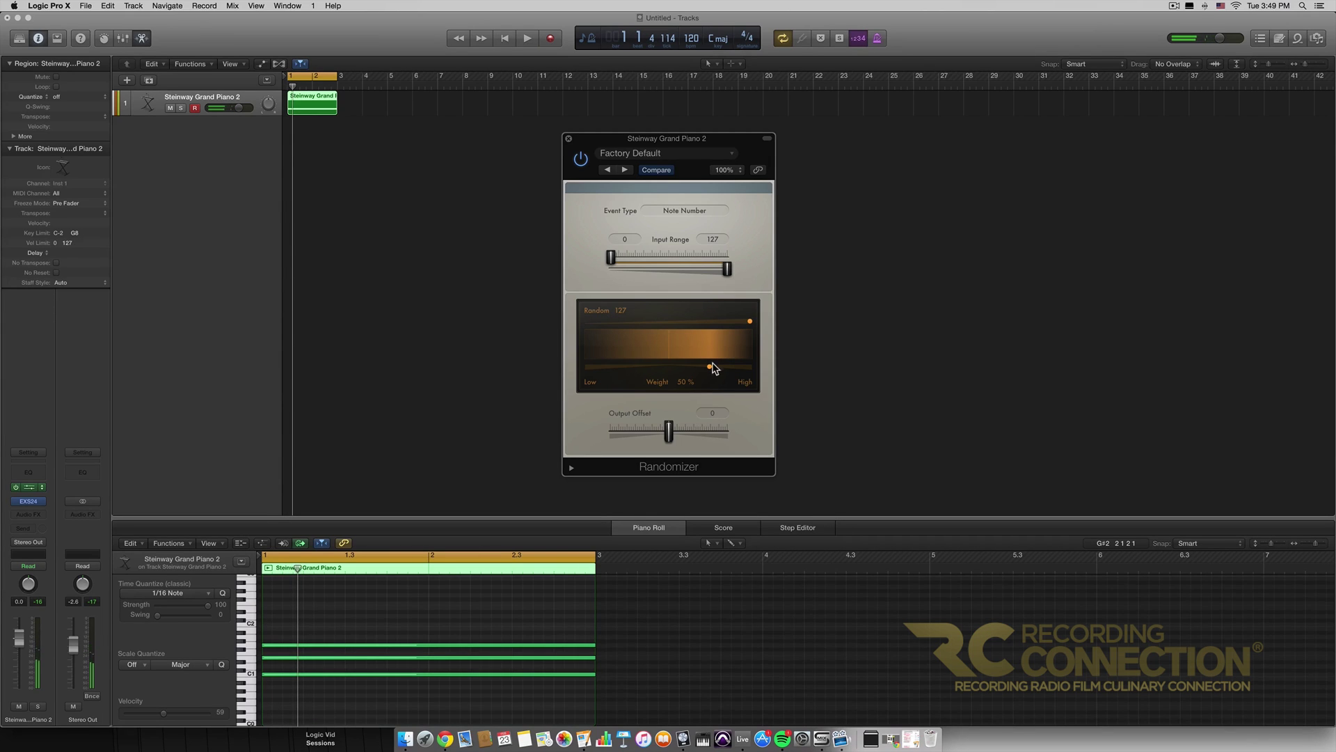
Return the Weight to 0 %, audition the centred spread, and rewind to bar 1
drag(708, 369, 669, 370)
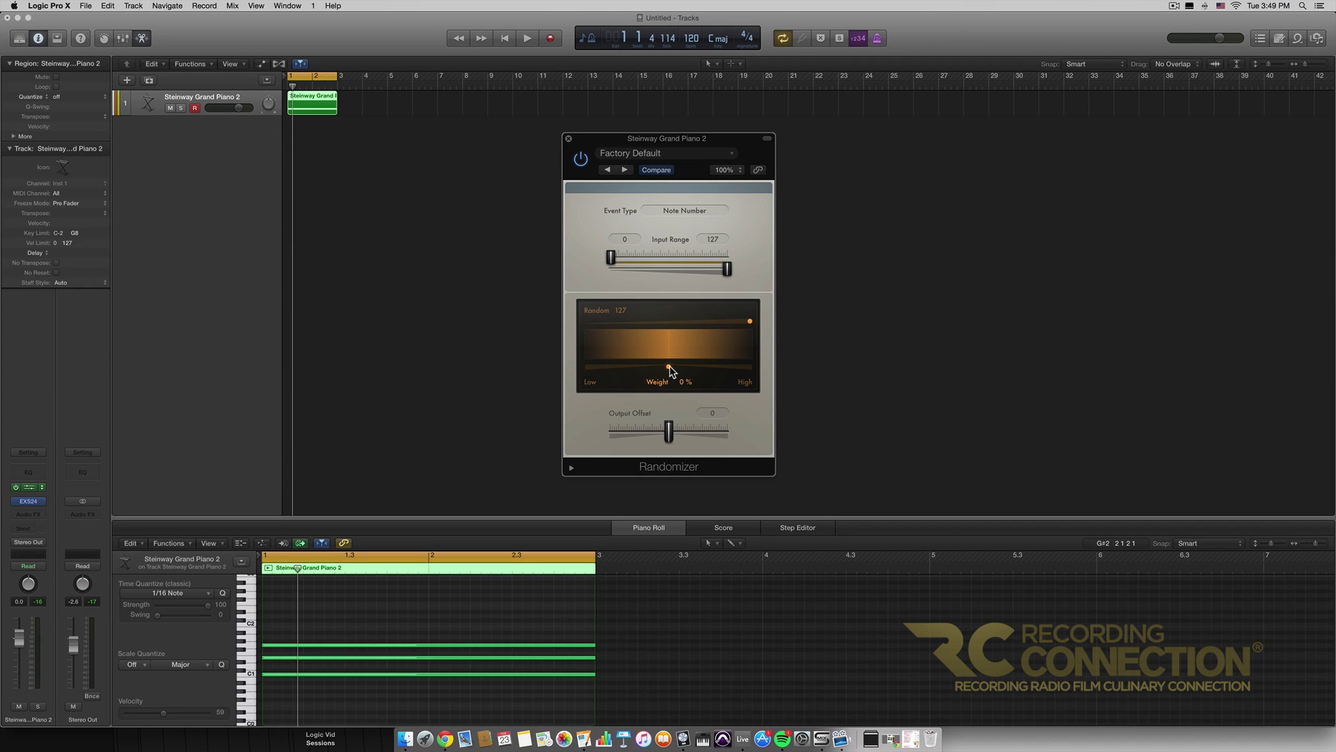
key(space)
key(space)
key(space)
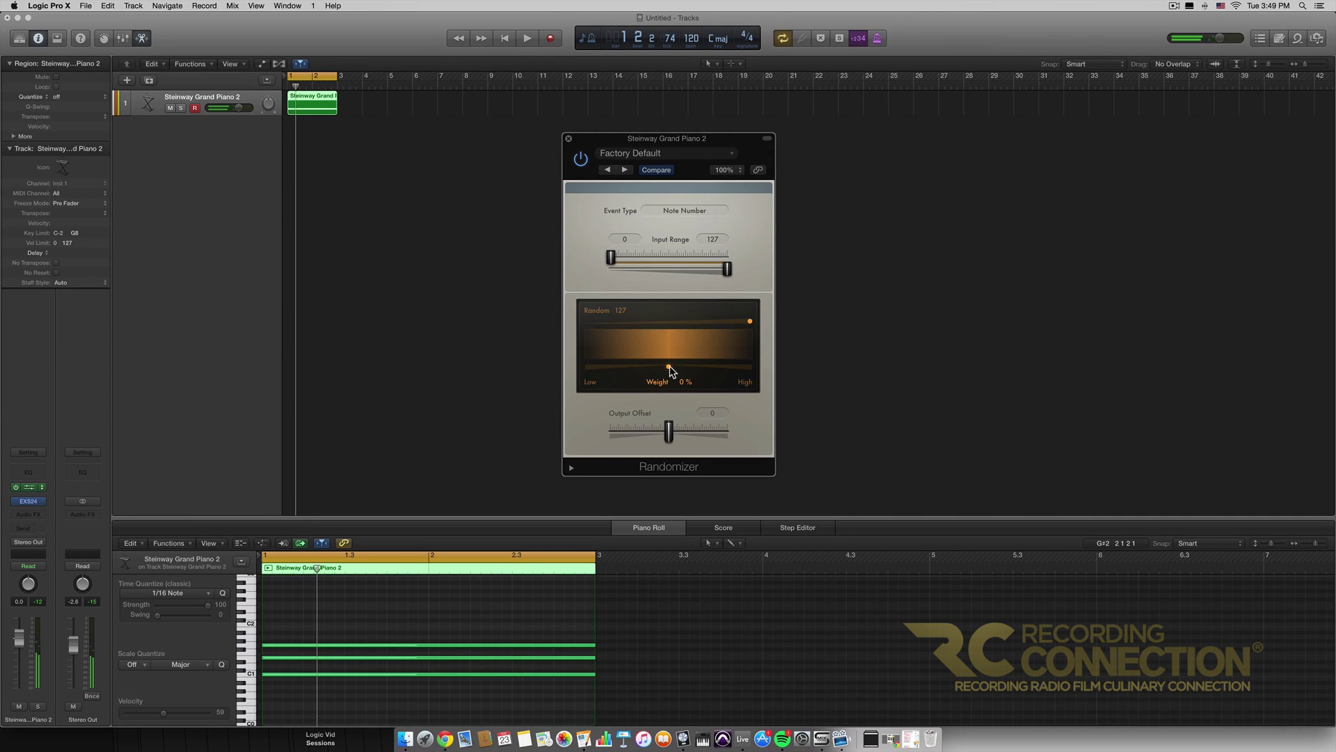
key(space)
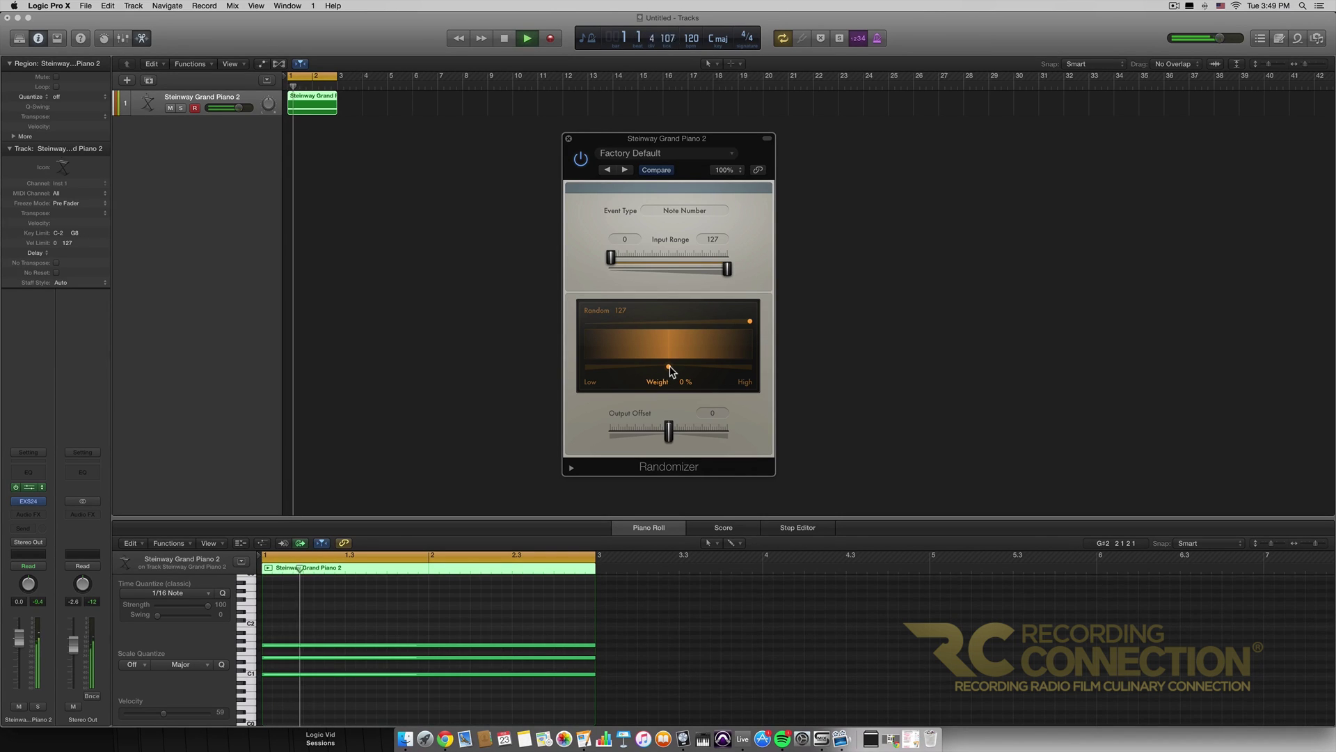
key(space)
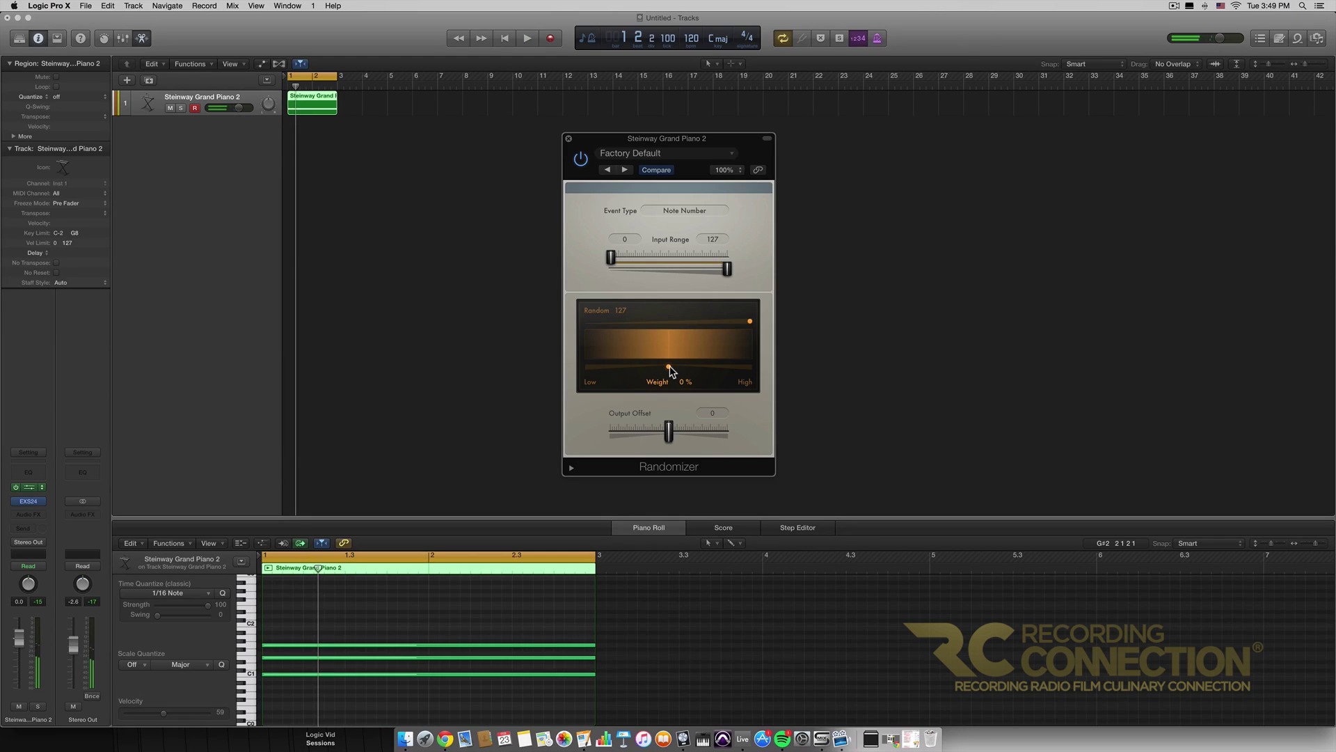
key(space)
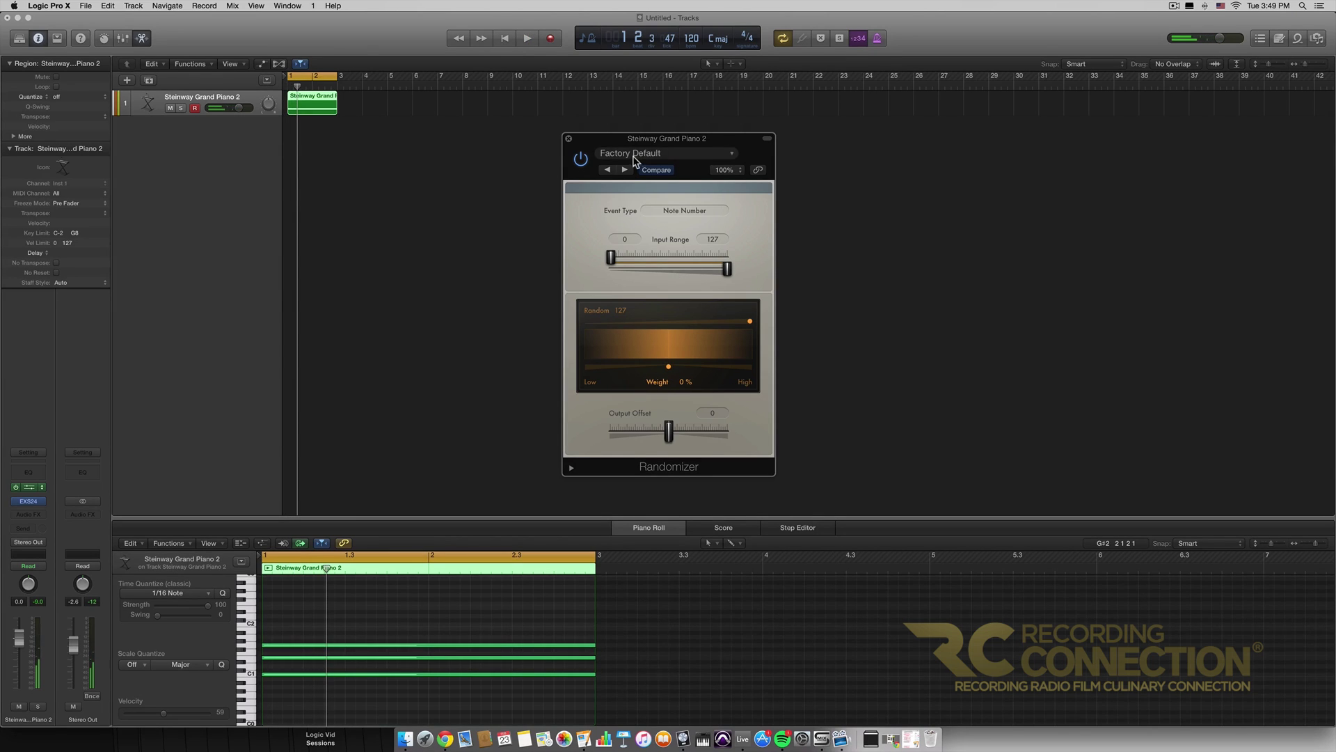
click(505, 39)
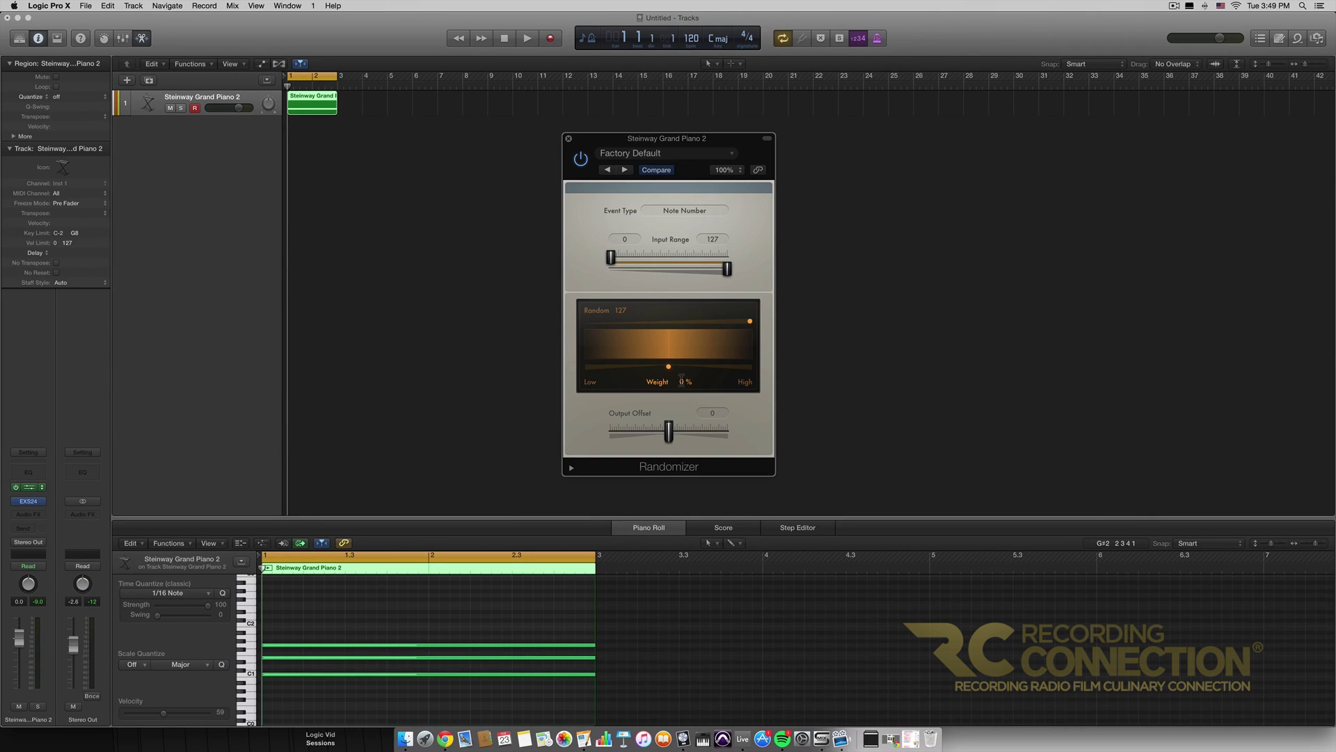
Switch the Event Type to Velocity, lower the Stereo Out fader slightly, and play the part
click(715, 212)
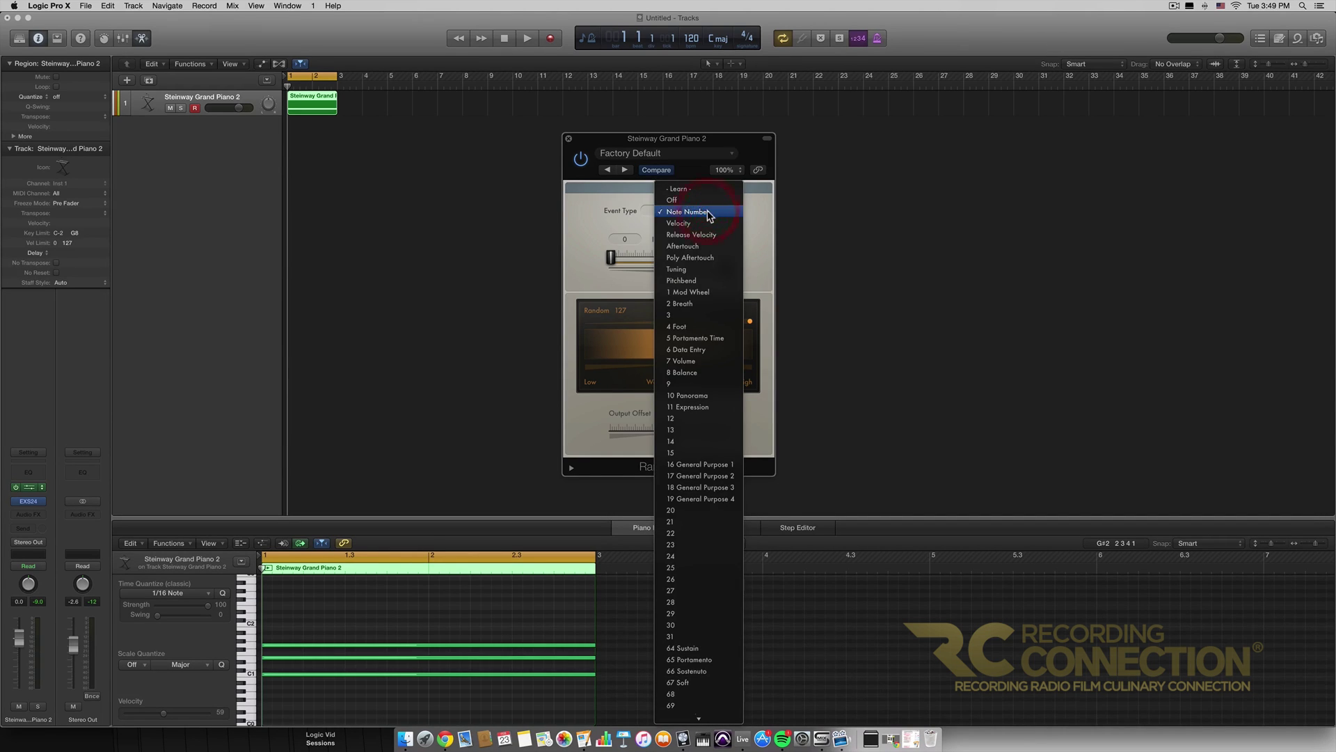
click(708, 224)
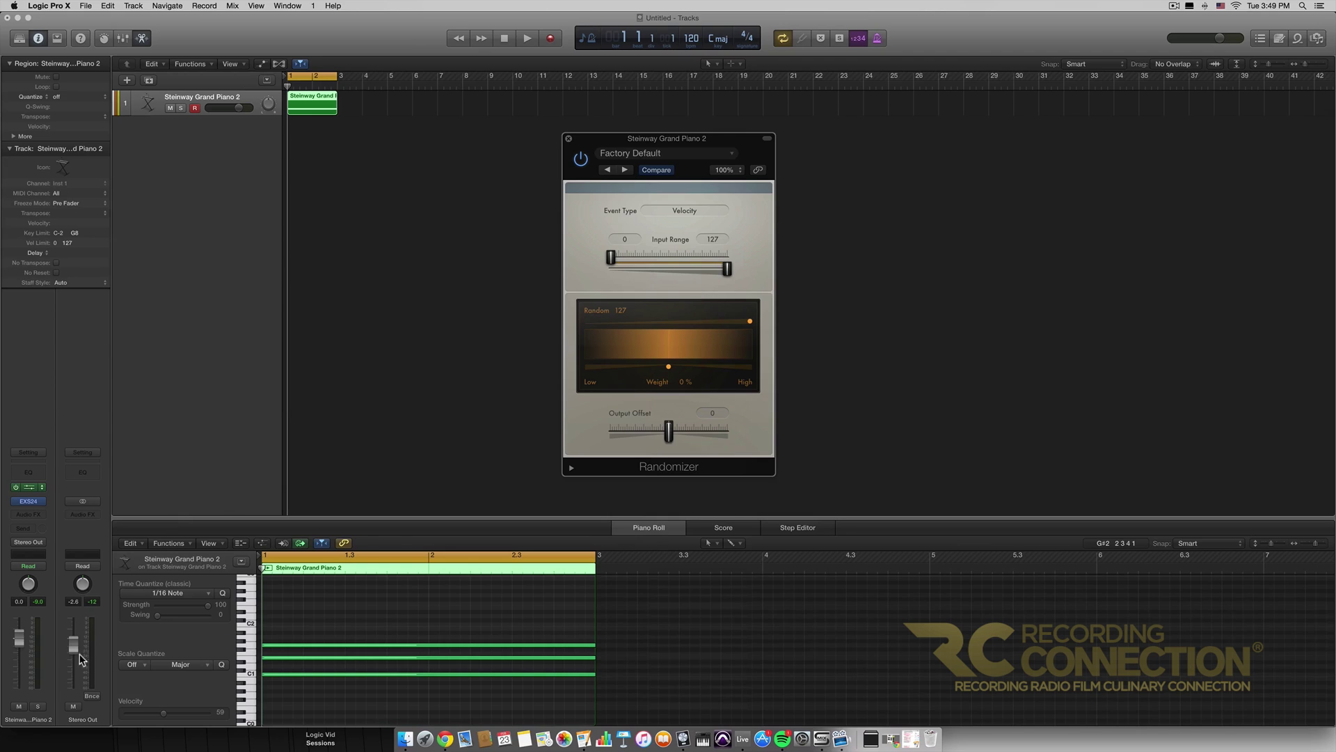
drag(78, 653, 71, 662)
key(space)
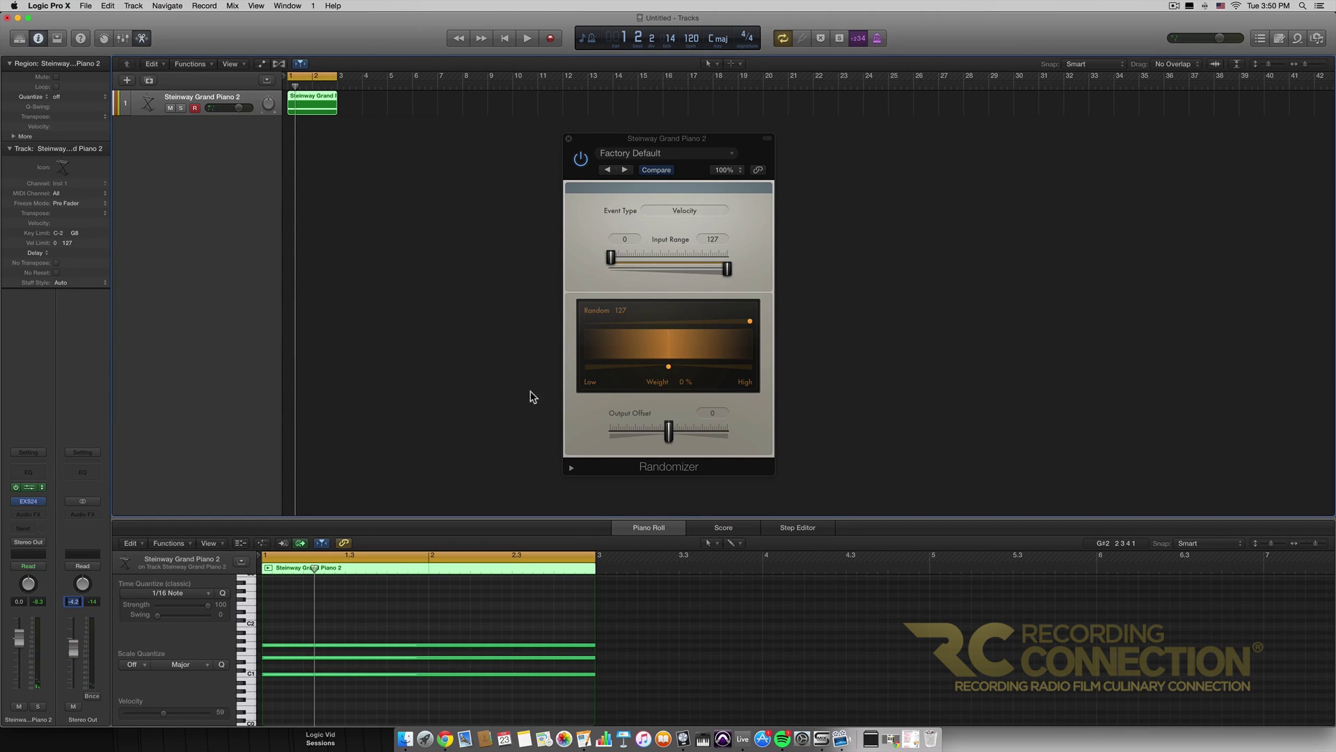
Nudge the Randomizer's Output Offset slider, leaving it at 0, and move the window slightly higher
click(622, 405)
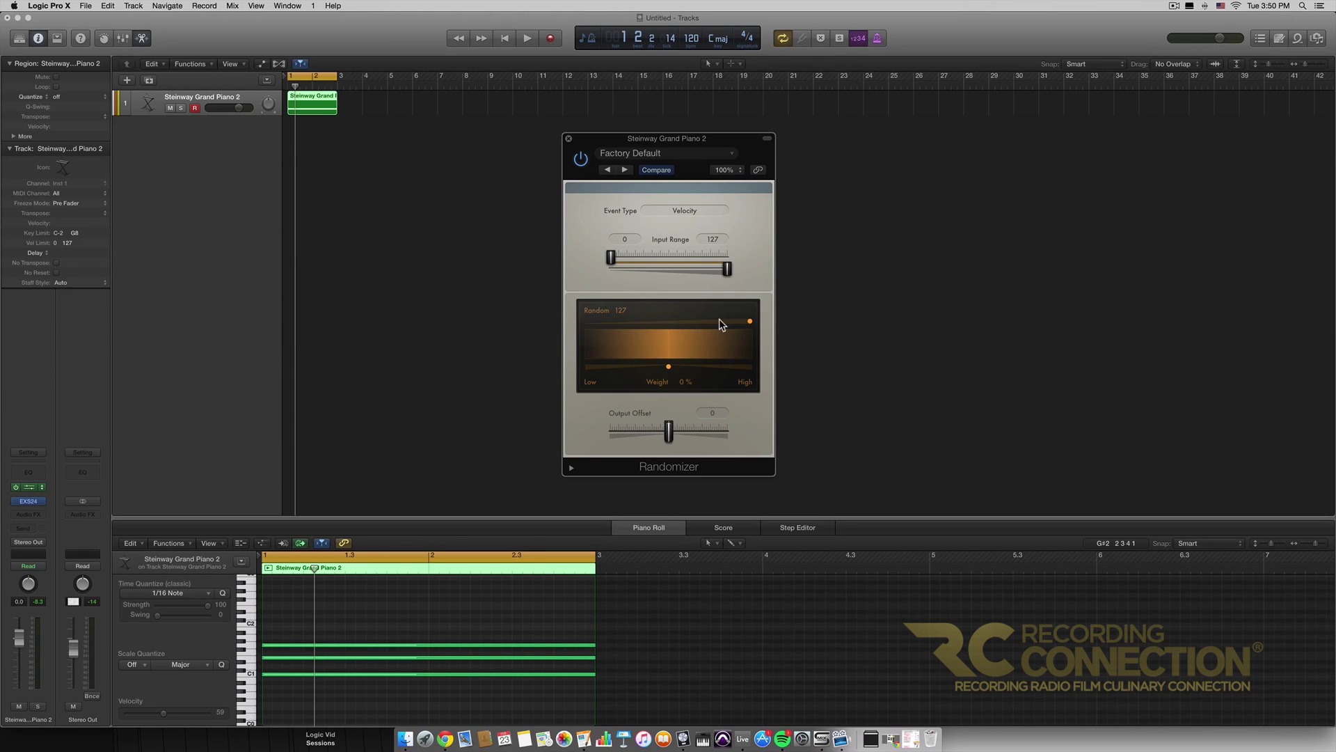
drag(670, 430, 668, 430)
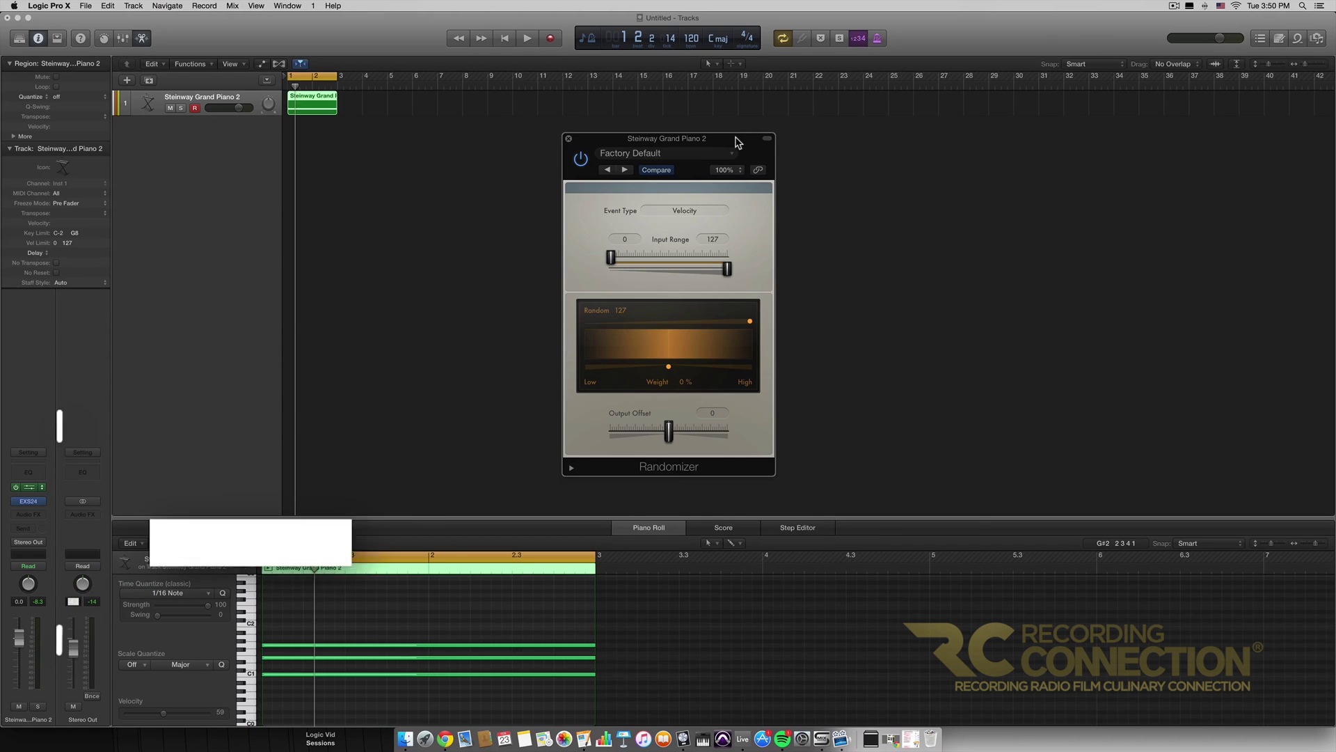
drag(740, 140, 736, 130)
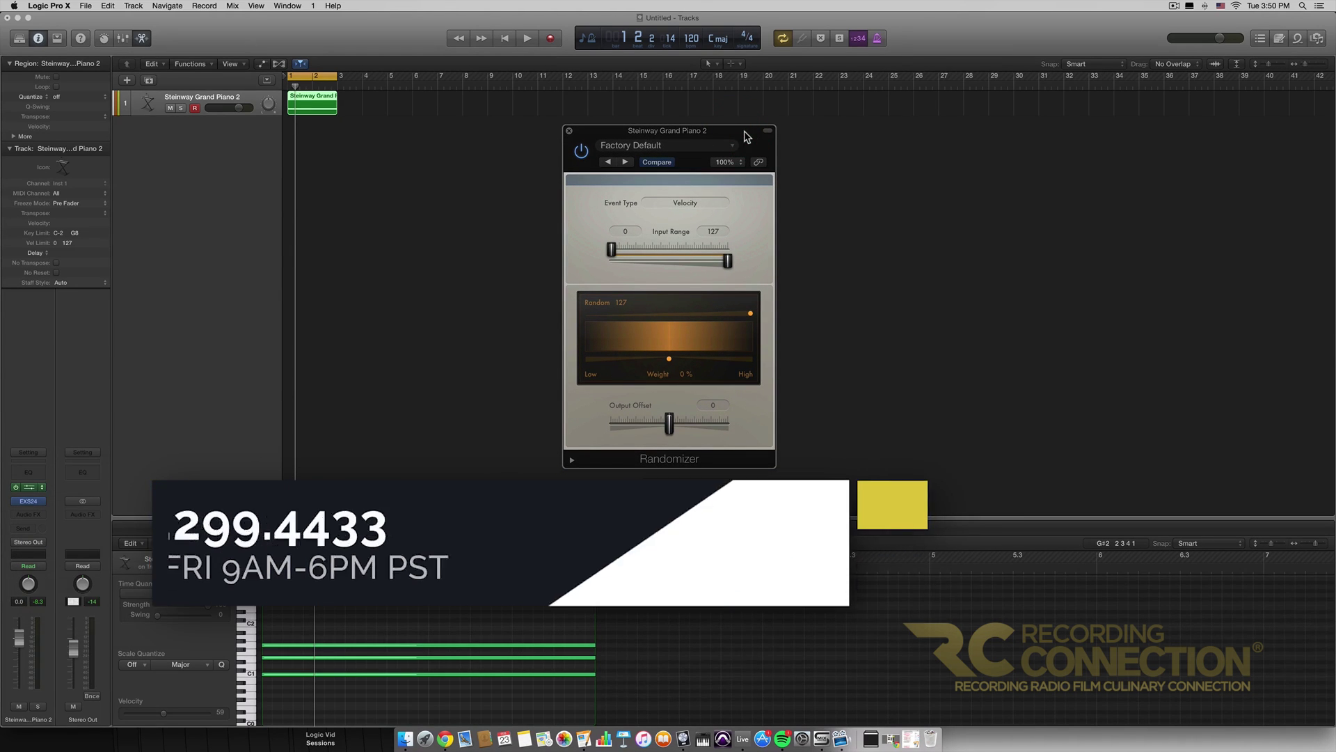